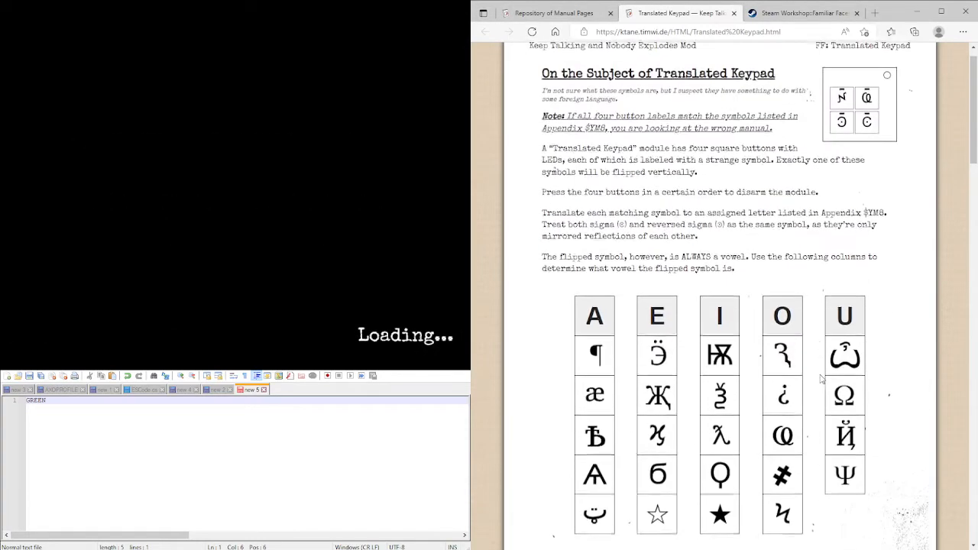
{"action": "scroll", "coordinate": [821, 379], "scroll_direction": "up", "scroll_amount": 1}
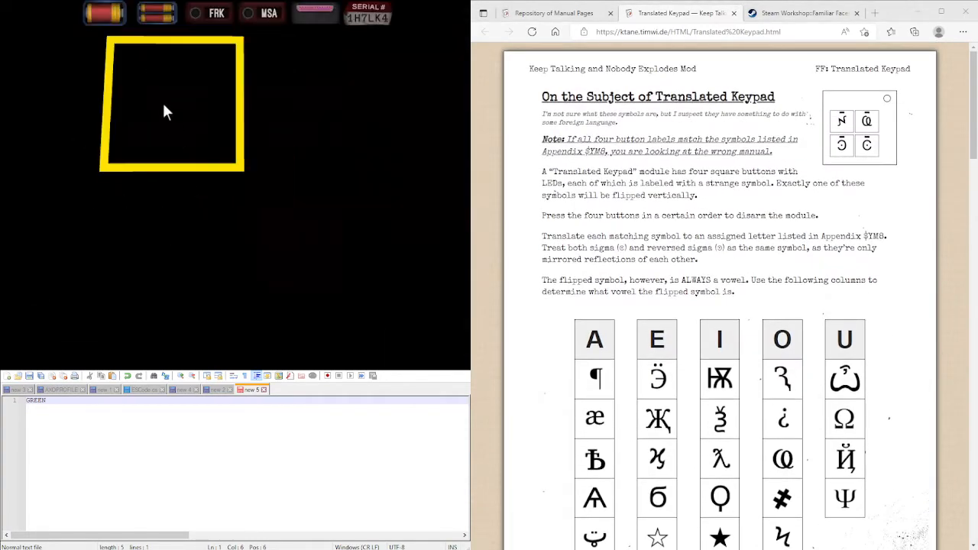
Pick up the bomb and inspect each Translated Keypad module in turn, backing out between them.
{"action": "left_click", "coordinate": [157, 98]}
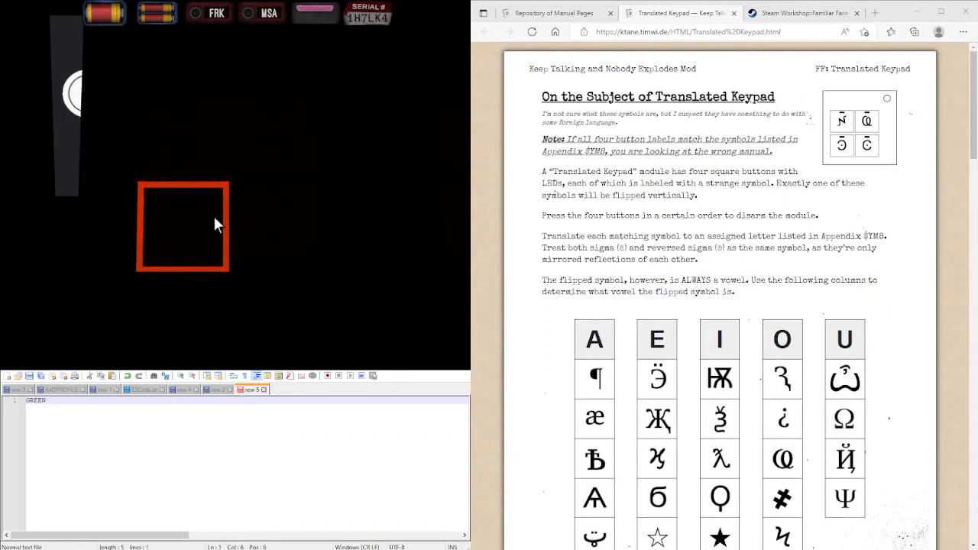
{"action": "left_click", "coordinate": [180, 246]}
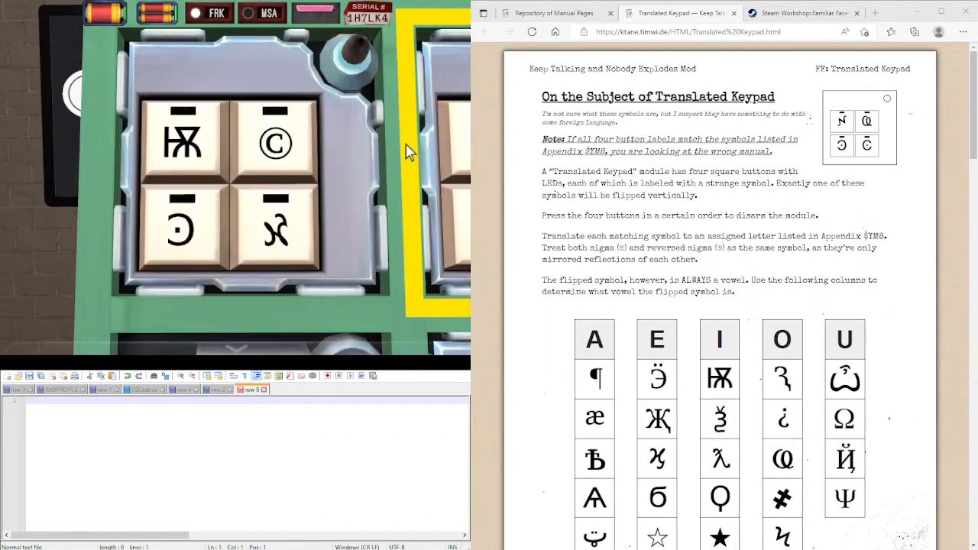
{"action": "right_click", "coordinate": [408, 151]}
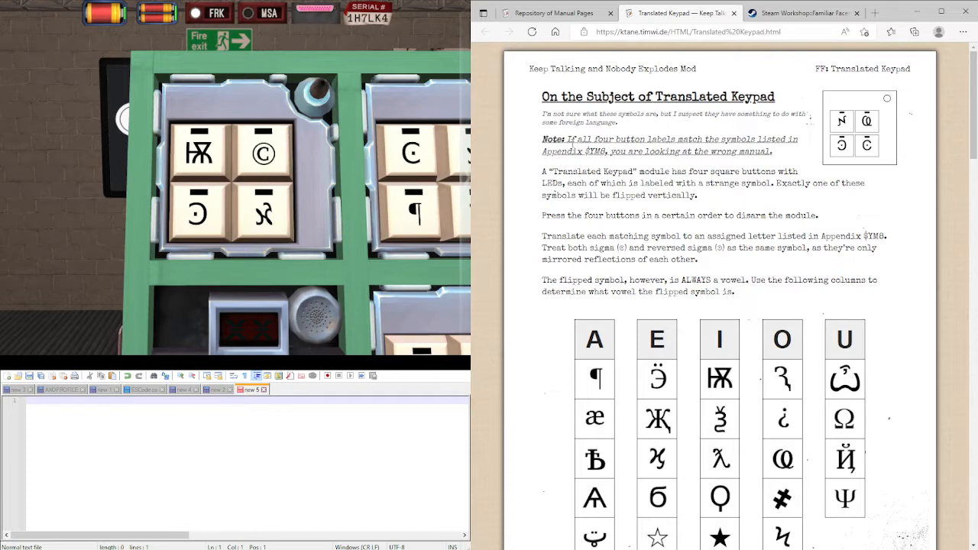
{"action": "right_click", "coordinate": [315, 124]}
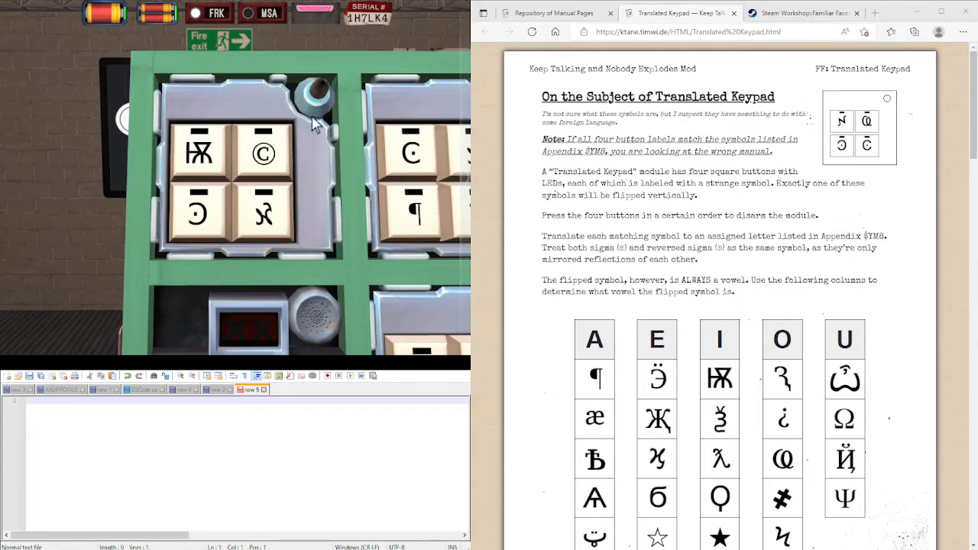
{"action": "left_click", "coordinate": [312, 118]}
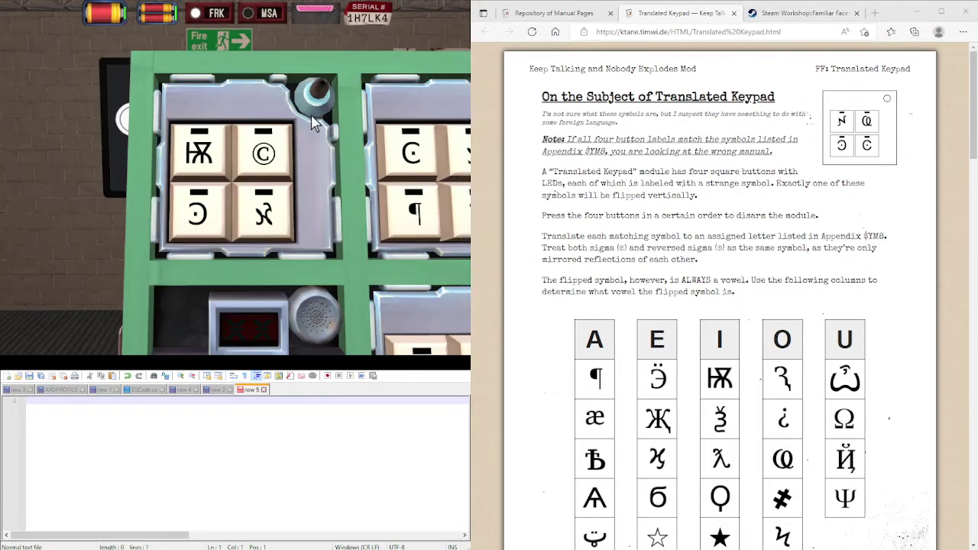
{"action": "right_click", "coordinate": [268, 157]}
{"action": "left_click", "coordinate": [340, 305]}
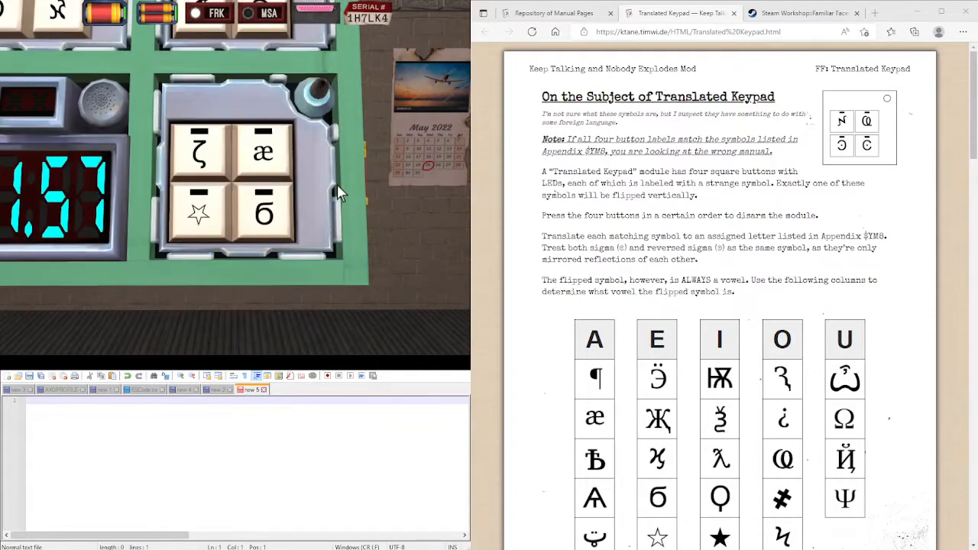
{"action": "right_click", "coordinate": [337, 185]}
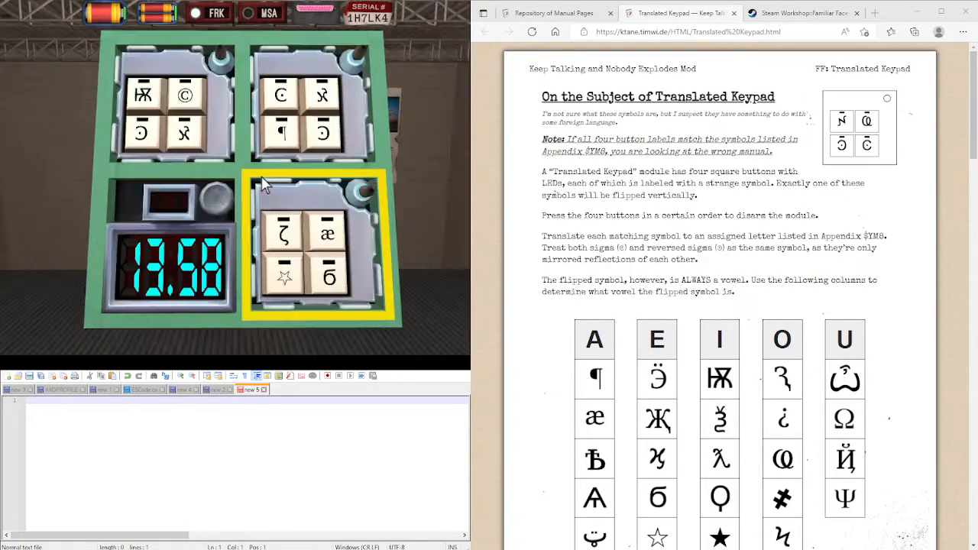
{"action": "left_click", "coordinate": [222, 161]}
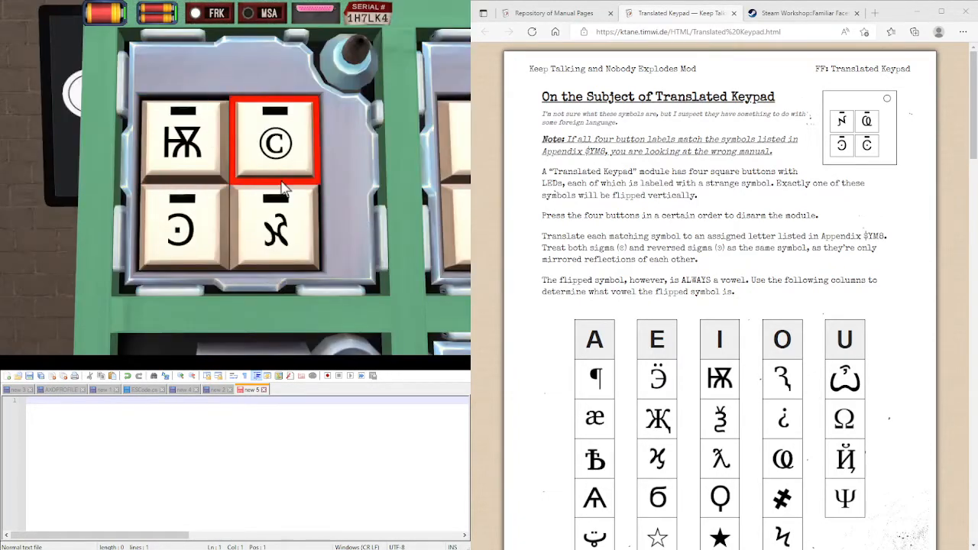
Try the Kai button on one keypad and the white star on another, then return to the whole bomb.
{"action": "left_click", "coordinate": [785, 290]}
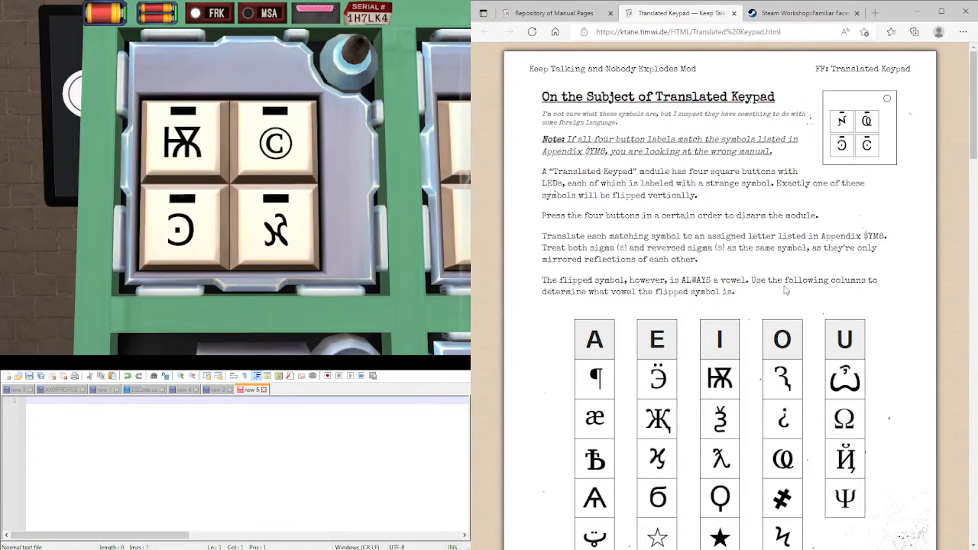
{"action": "left_click", "coordinate": [287, 219]}
{"action": "right_click", "coordinate": [289, 217]}
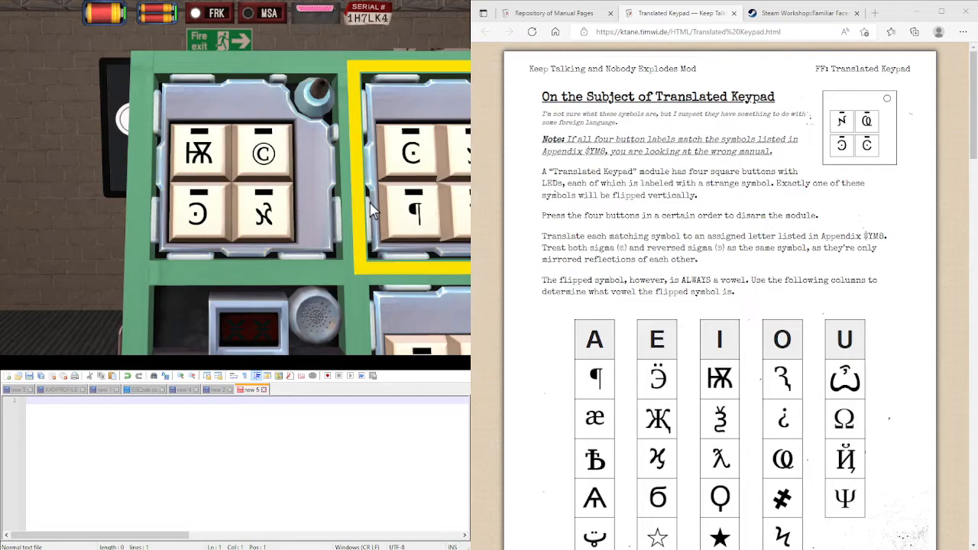
{"action": "left_click", "coordinate": [373, 212]}
{"action": "left_click", "coordinate": [310, 336]}
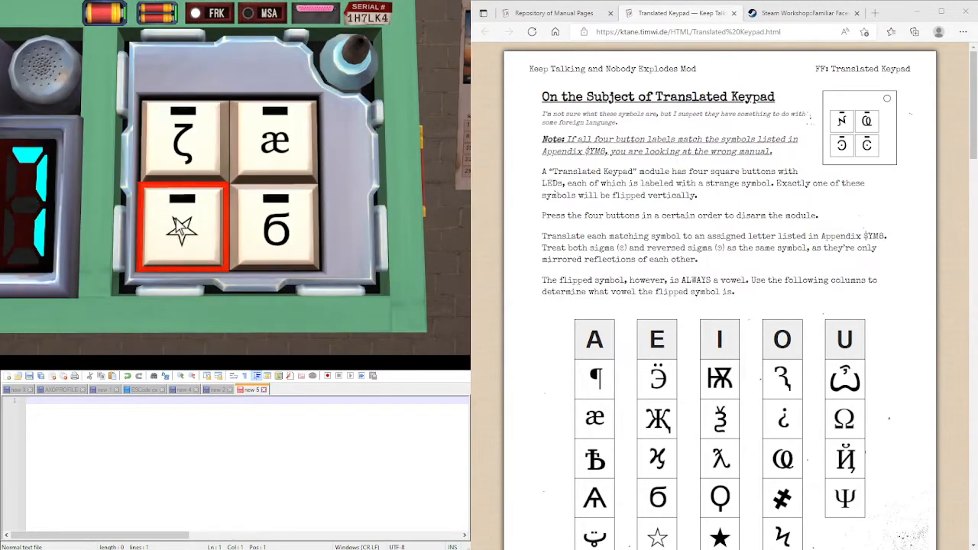
{"action": "left_click", "coordinate": [181, 227]}
{"action": "right_click", "coordinate": [180, 226]}
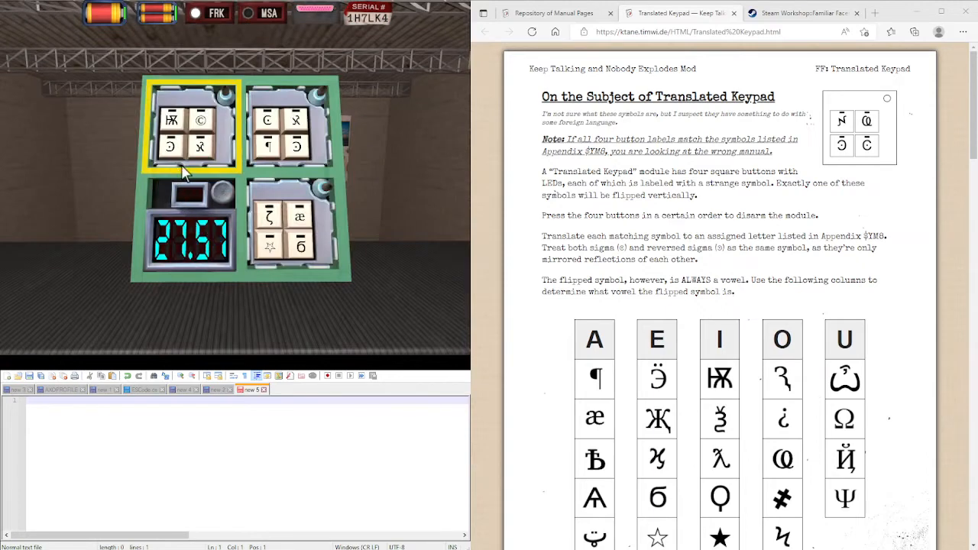
Zoom into the top-left keypad showing Big Yus, ©, sigma and Kai for a close look.
{"action": "left_click", "coordinate": [184, 172]}
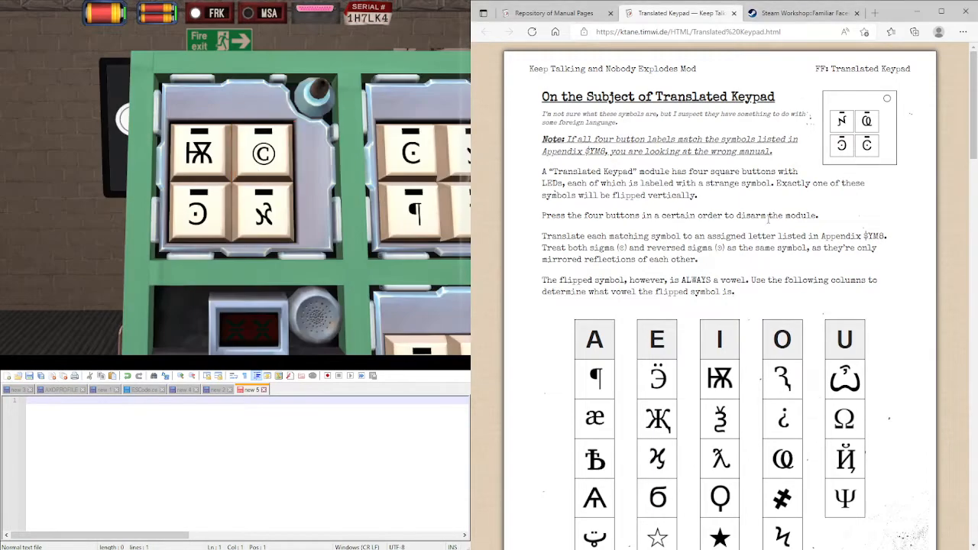
{"action": "left_click", "coordinate": [321, 163]}
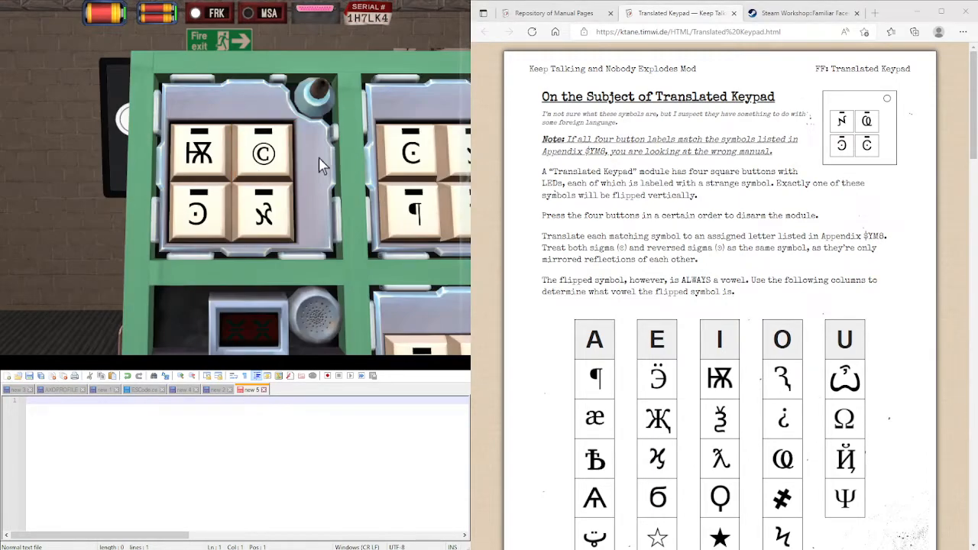
{"action": "left_click", "coordinate": [685, 254]}
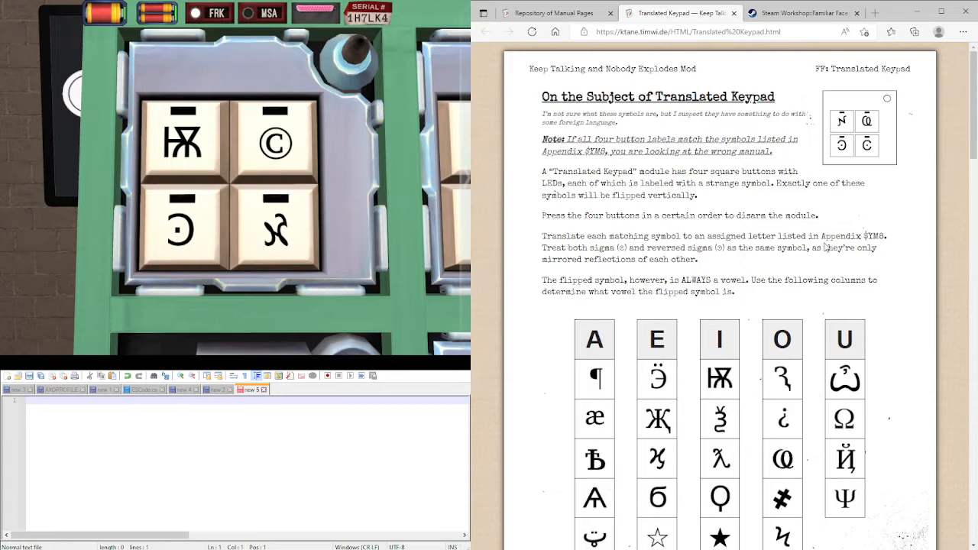
Read the manual's note on treating both sigmas alike and reach the page 1 vowel table.
{"action": "left_click_drag", "start_coordinate": [534, 248], "coordinate": [726, 252]}
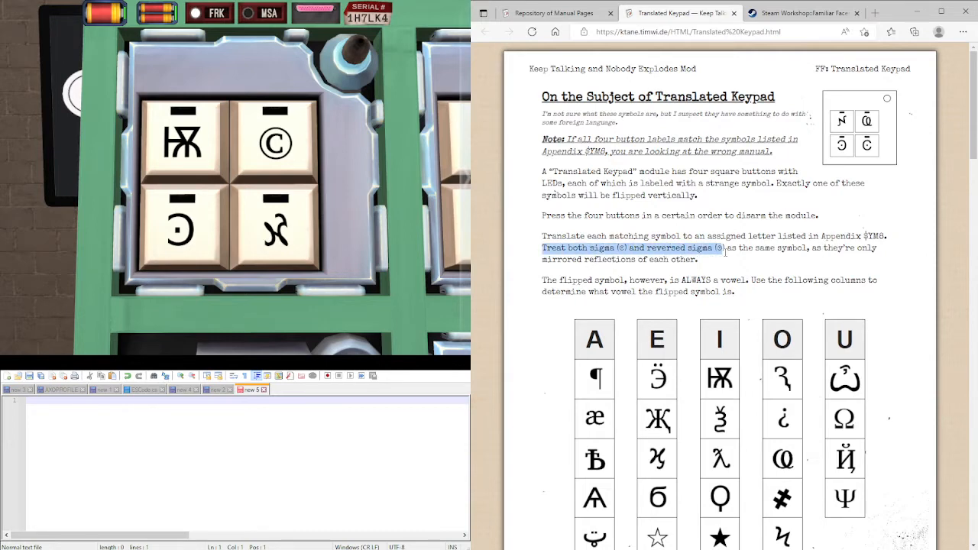
{"action": "left_click", "coordinate": [714, 267]}
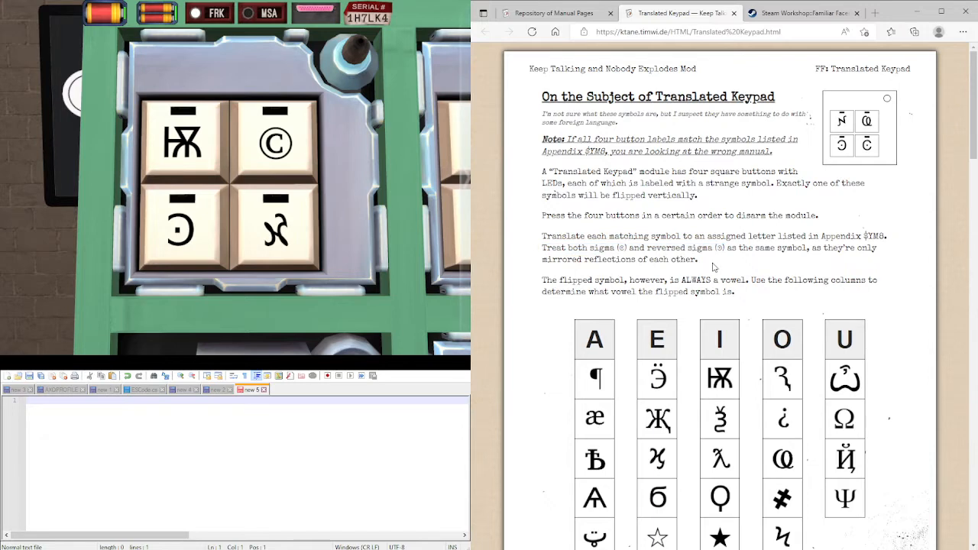
{"action": "scroll", "coordinate": [714, 267], "scroll_direction": "down", "scroll_amount": 1}
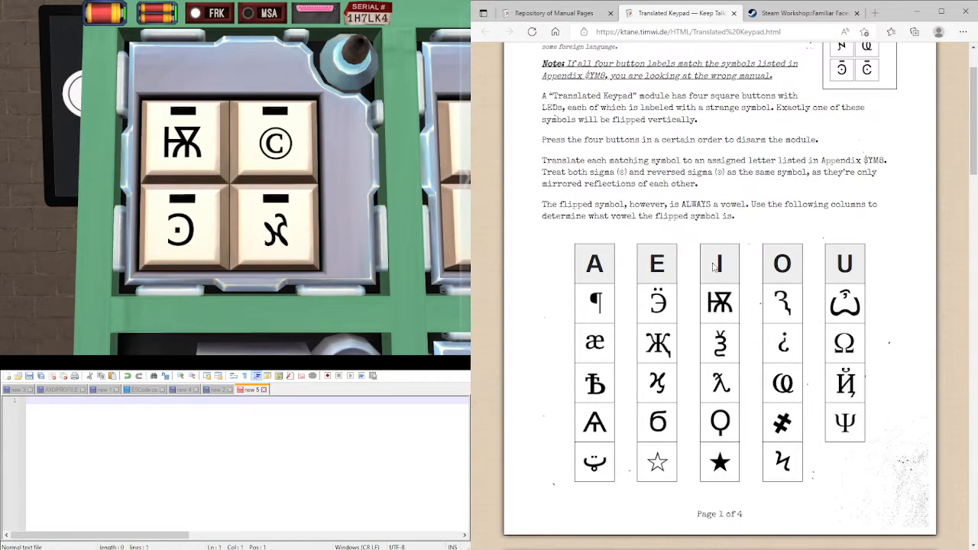
{"action": "left_click", "coordinate": [291, 140]}
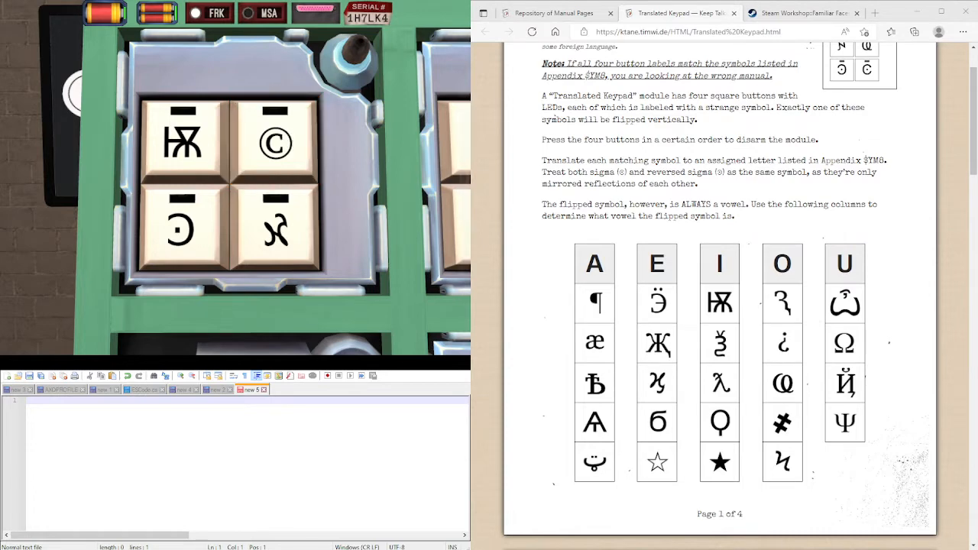
{"action": "left_click", "coordinate": [758, 280]}
{"action": "scroll", "coordinate": [758, 280], "scroll_direction": "up", "scroll_amount": 1}
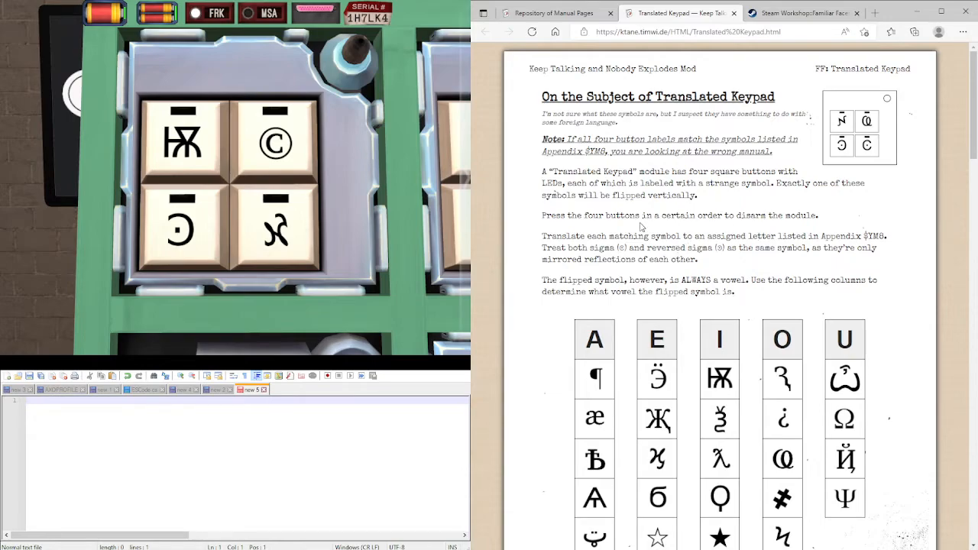
{"action": "scroll", "coordinate": [740, 203], "scroll_direction": "down", "scroll_amount": 3}
{"action": "scroll", "coordinate": [740, 229], "scroll_direction": "down", "scroll_amount": 2}
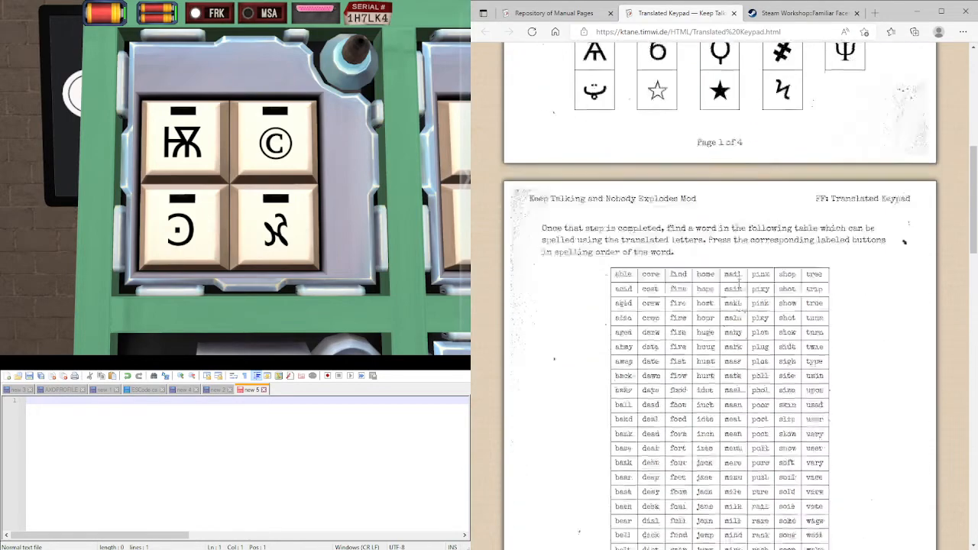
{"action": "scroll", "coordinate": [740, 252], "scroll_direction": "down", "scroll_amount": 5}
{"action": "scroll", "coordinate": [739, 283], "scroll_direction": "down", "scroll_amount": 5}
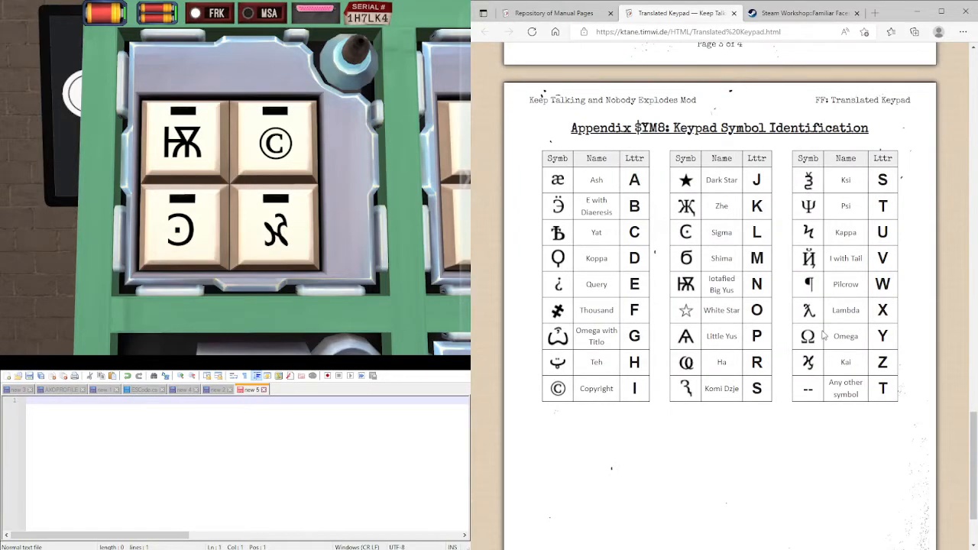
{"action": "scroll", "coordinate": [795, 336], "scroll_direction": "up", "scroll_amount": 3}
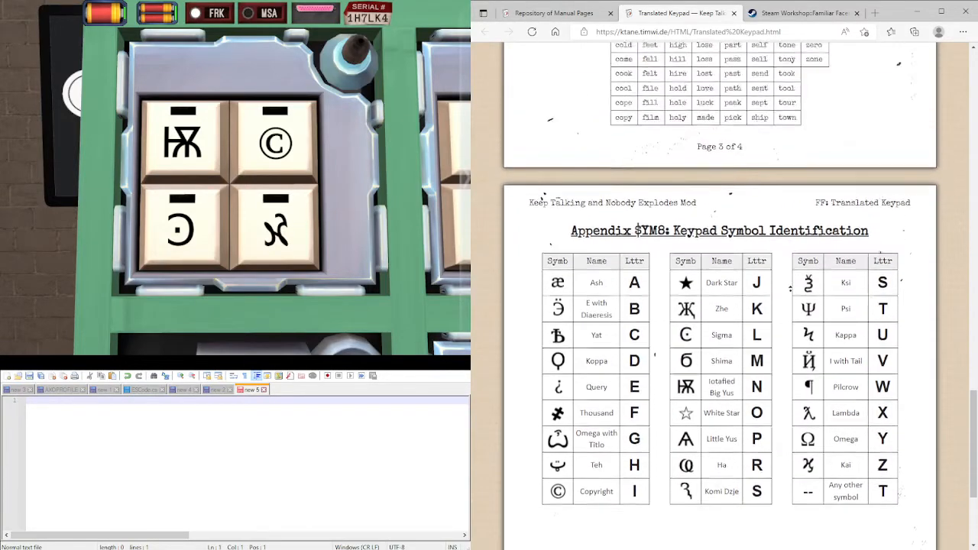
{"action": "scroll", "coordinate": [791, 237], "scroll_direction": "up", "scroll_amount": 8}
{"action": "scroll", "coordinate": [791, 236], "scroll_direction": "up", "scroll_amount": 4}
{"action": "scroll", "coordinate": [791, 236], "scroll_direction": "up", "scroll_amount": 3}
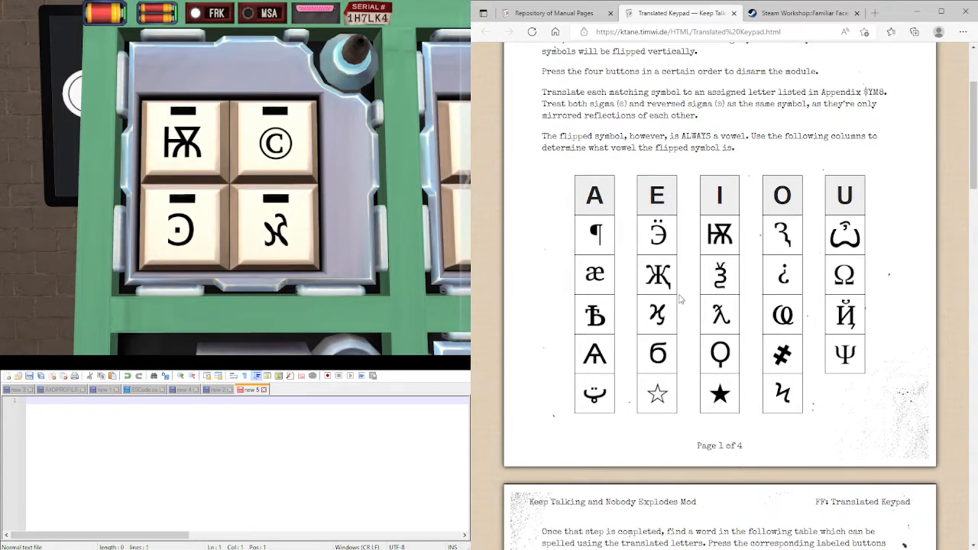
{"action": "scroll", "coordinate": [693, 242], "scroll_direction": "up", "scroll_amount": 1}
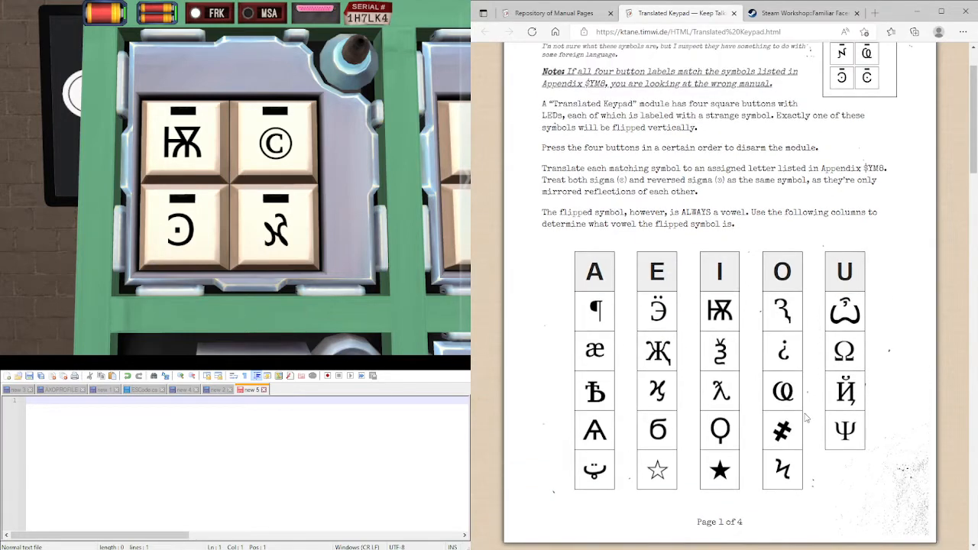
{"action": "scroll", "coordinate": [806, 417], "scroll_direction": "down", "scroll_amount": 1}
{"action": "scroll", "coordinate": [772, 359], "scroll_direction": "up", "scroll_amount": 1}
{"action": "scroll", "coordinate": [701, 281], "scroll_direction": "down", "scroll_amount": 1}
{"action": "scroll", "coordinate": [688, 286], "scroll_direction": "up", "scroll_amount": 1}
Mark the ϰ symbol under E and note N and E on separate lines in Notepad++.
{"action": "left_click", "coordinate": [667, 397]}
{"action": "left_click", "coordinate": [292, 436]}
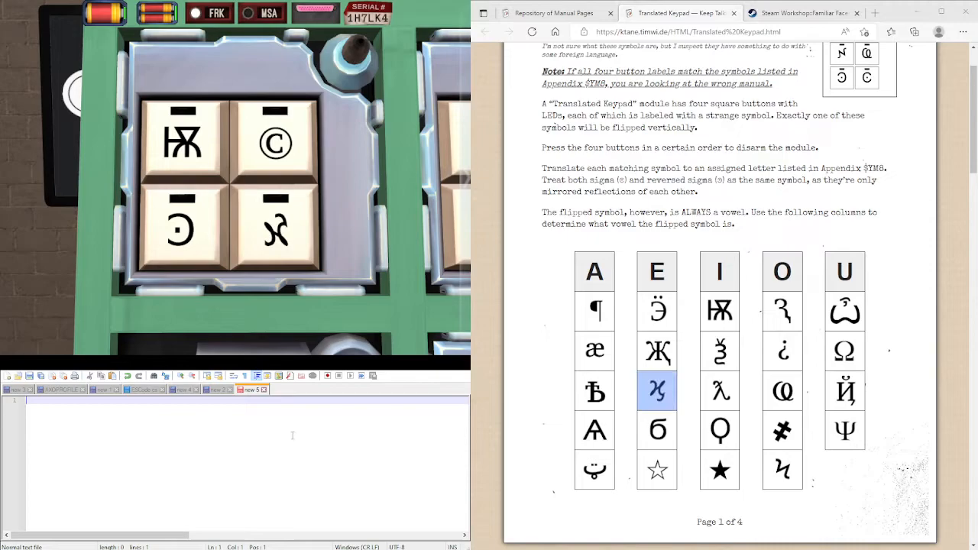
{"action": "left_click", "coordinate": [720, 355]}
{"action": "scroll", "coordinate": [699, 211], "scroll_direction": "down", "scroll_amount": 10}
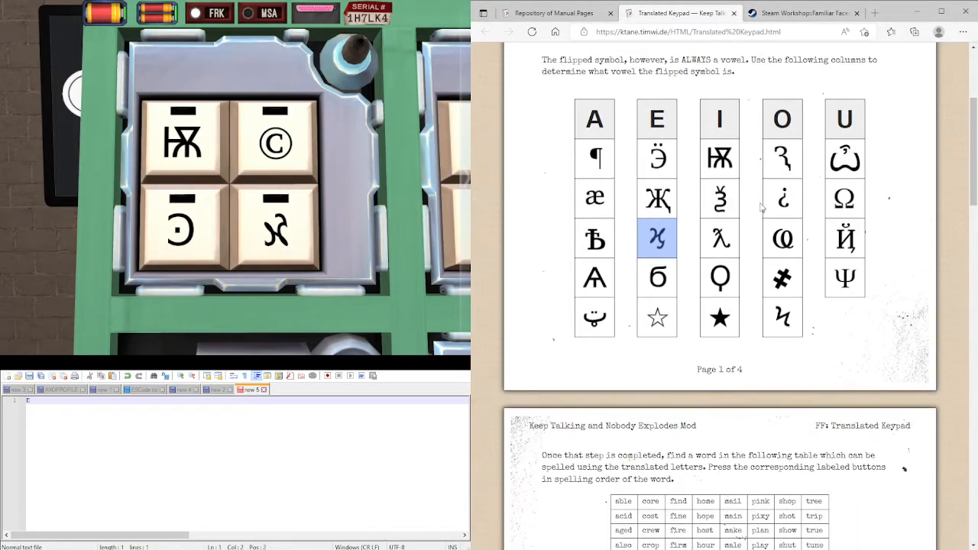
{"action": "scroll", "coordinate": [823, 279], "scroll_direction": "down", "scroll_amount": 5}
{"action": "scroll", "coordinate": [818, 268], "scroll_direction": "down", "scroll_amount": 4}
{"action": "scroll", "coordinate": [814, 256], "scroll_direction": "down", "scroll_amount": 5}
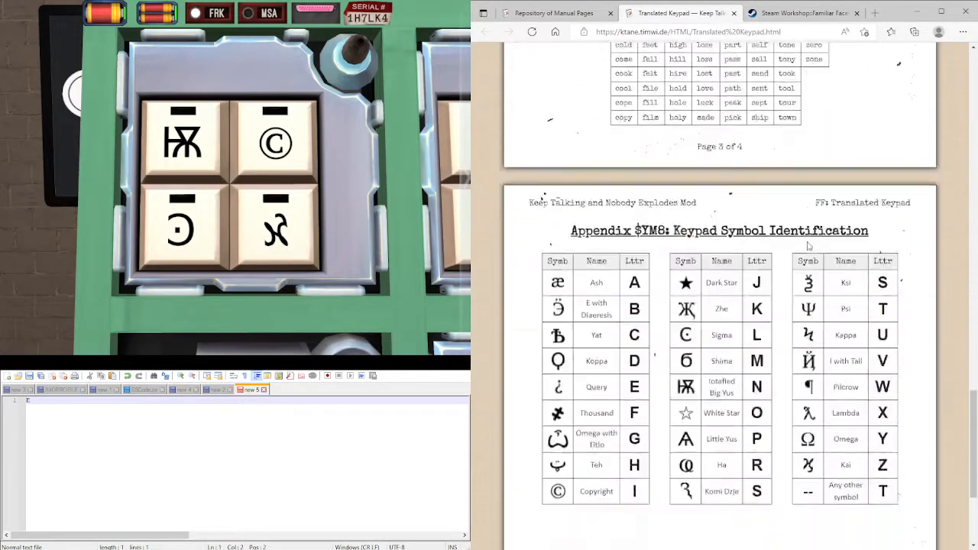
{"action": "scroll", "coordinate": [809, 245], "scroll_direction": "down", "scroll_amount": 1}
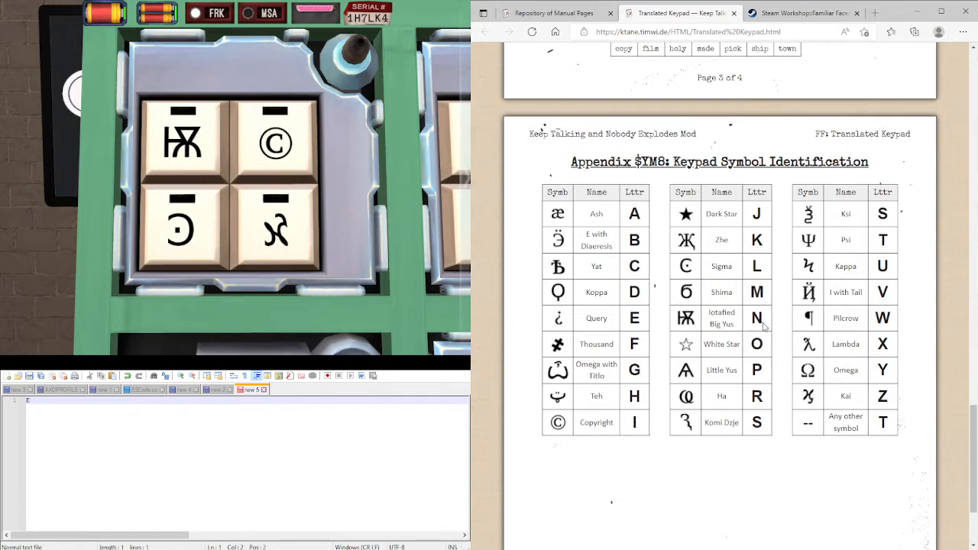
{"action": "key", "text": "alt+Tab"}
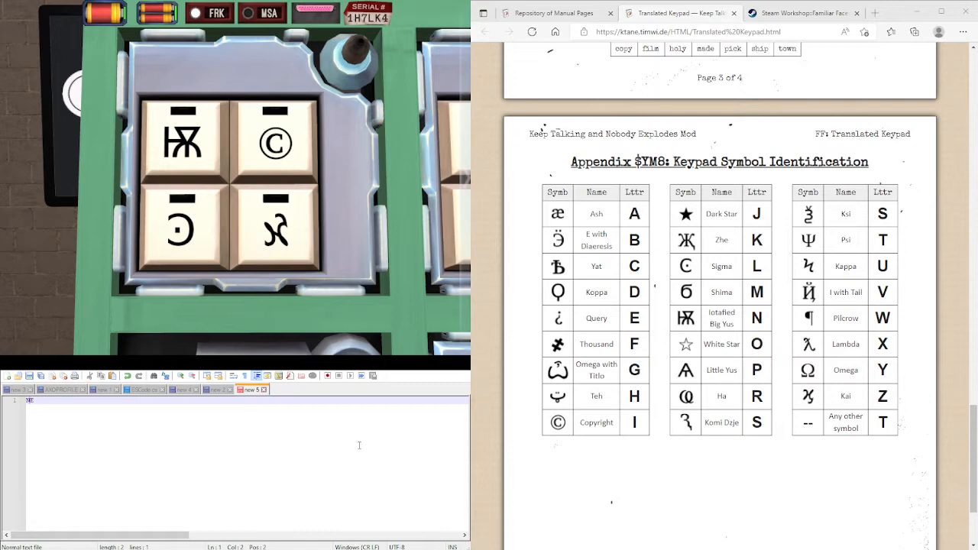
{"action": "key", "text": "Return"}
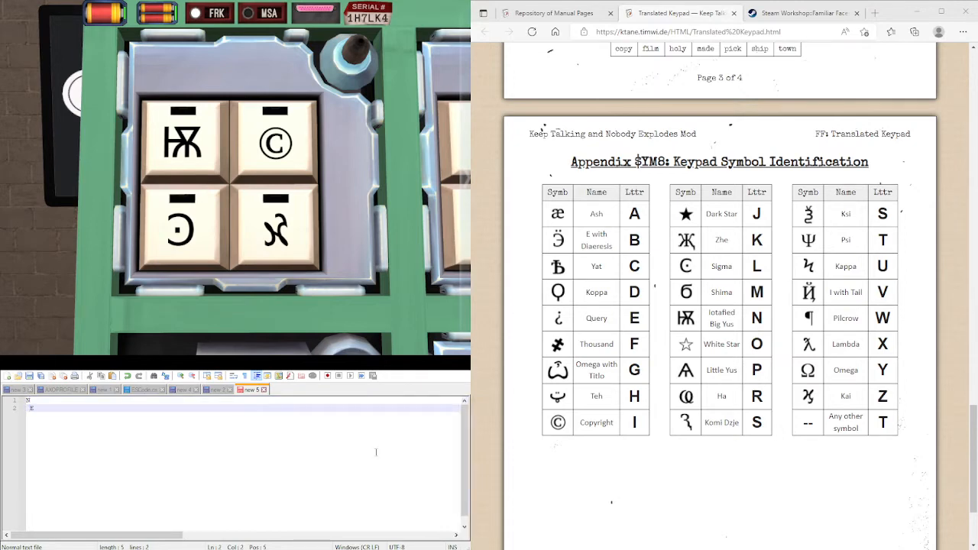
Complete the notes to read NI on line 1 and LE on line 2 from the Appendix table.
{"action": "left_click", "coordinate": [729, 366]}
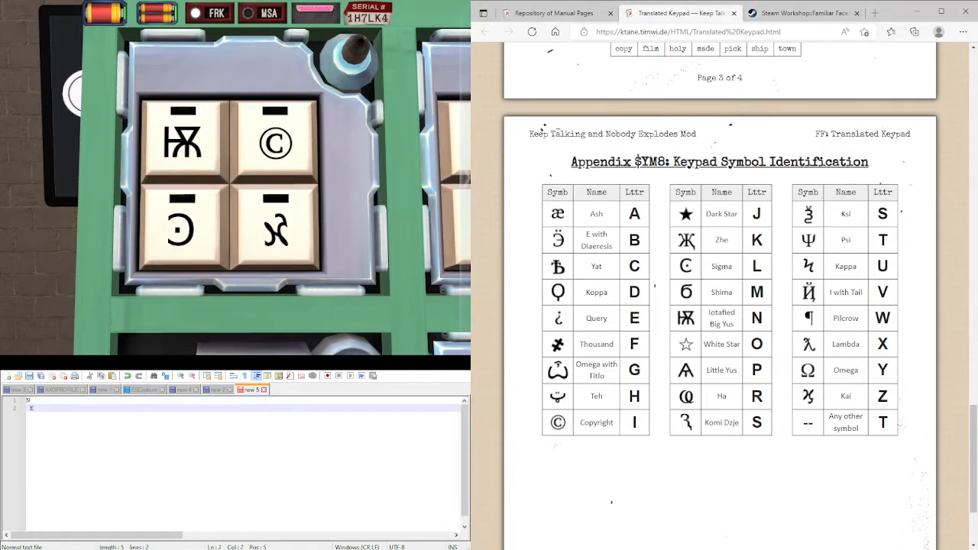
{"action": "key", "text": "alt+Tab"}
{"action": "key", "text": "Up"}
{"action": "left_click", "coordinate": [42, 408]}
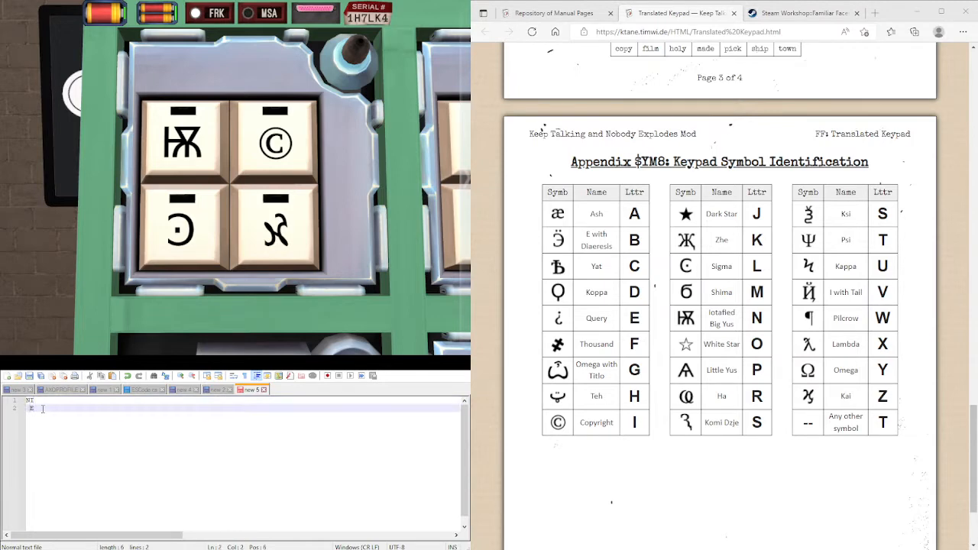
{"action": "key", "text": "alt+Tab"}
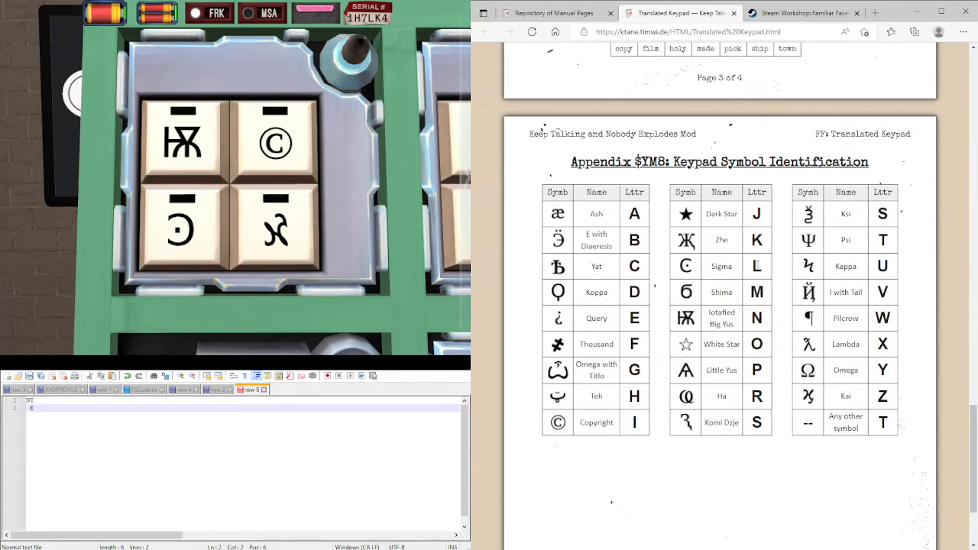
{"action": "left_click", "coordinate": [115, 413]}
{"action": "scroll", "coordinate": [770, 257], "scroll_direction": "up", "scroll_amount": 3}
{"action": "scroll", "coordinate": [770, 257], "scroll_direction": "up", "scroll_amount": 4}
{"action": "scroll", "coordinate": [770, 257], "scroll_direction": "up", "scroll_amount": 4}
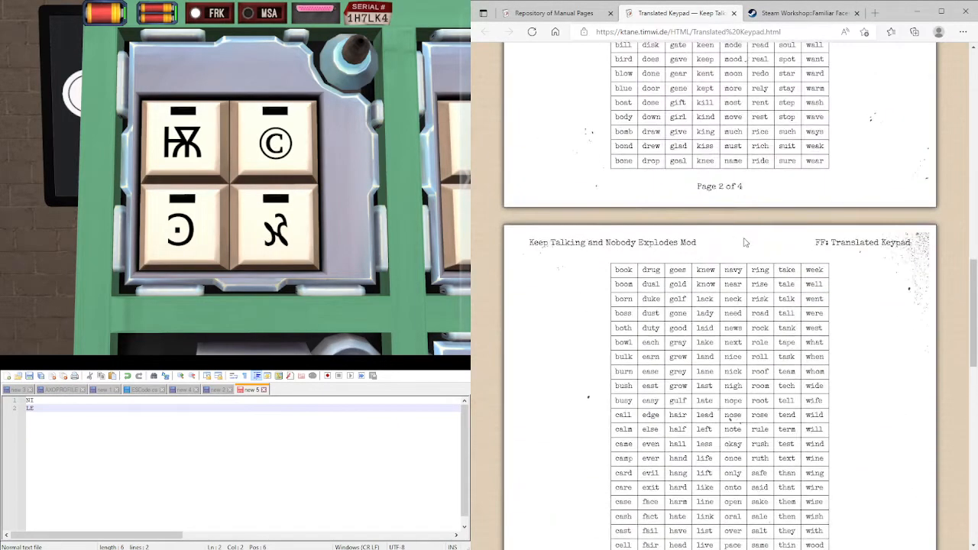
{"action": "scroll", "coordinate": [786, 298], "scroll_direction": "down", "scroll_amount": 3}
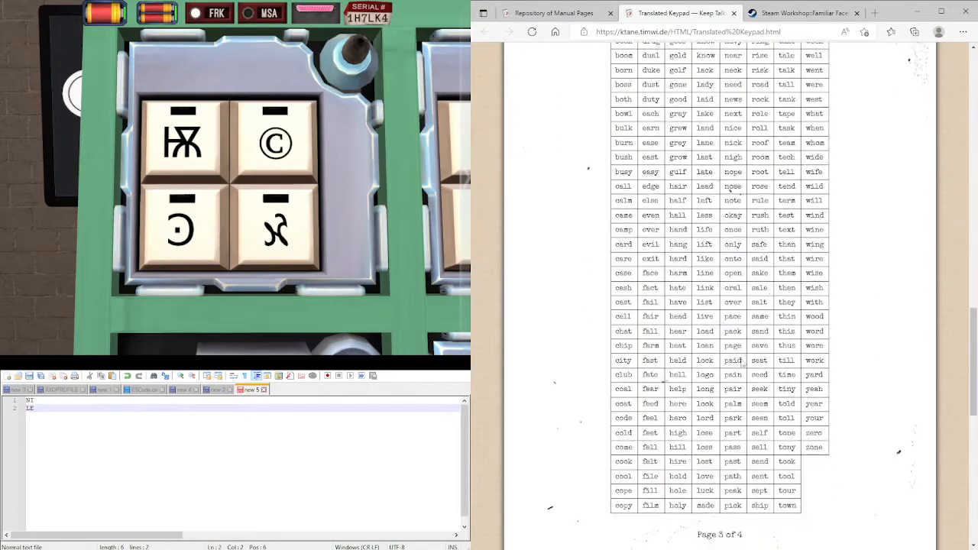
Mark the word "line" in the manual's word table and return to the keypad.
{"action": "left_click_drag", "start_coordinate": [717, 280], "coordinate": [734, 427]}
{"action": "double_click", "coordinate": [704, 273]}
{"action": "left_click", "coordinate": [269, 235]}
Enter L, I, N, E via the sigma, ©, Big Yus and flipped keys to solve the first keypad.
{"action": "left_click", "coordinate": [174, 239]}
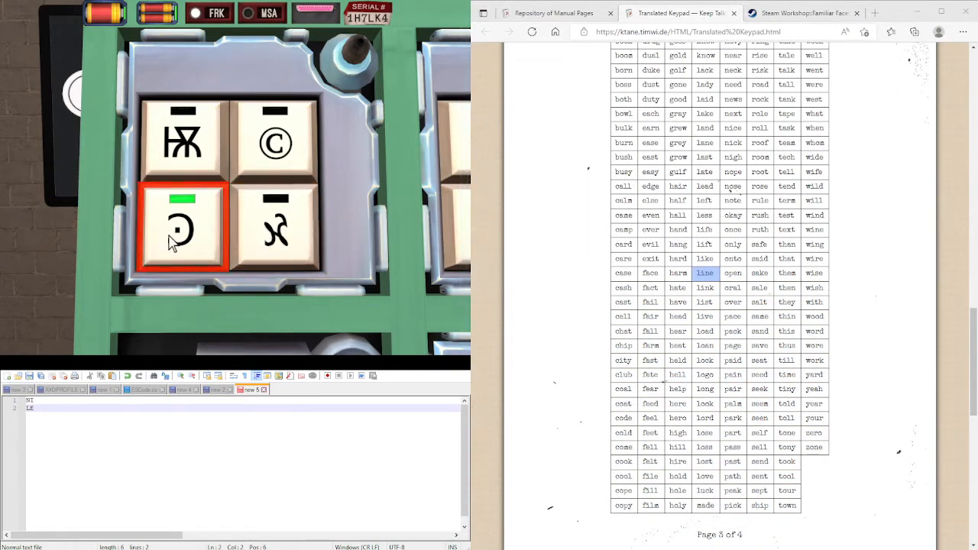
{"action": "left_click", "coordinate": [282, 145]}
{"action": "left_click", "coordinate": [180, 143]}
{"action": "left_click", "coordinate": [275, 223]}
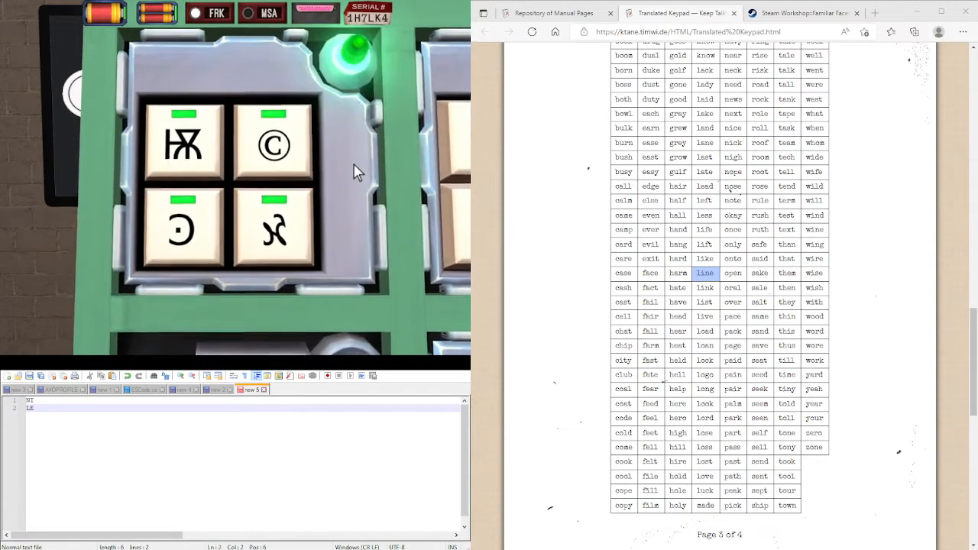
{"action": "right_click", "coordinate": [225, 111]}
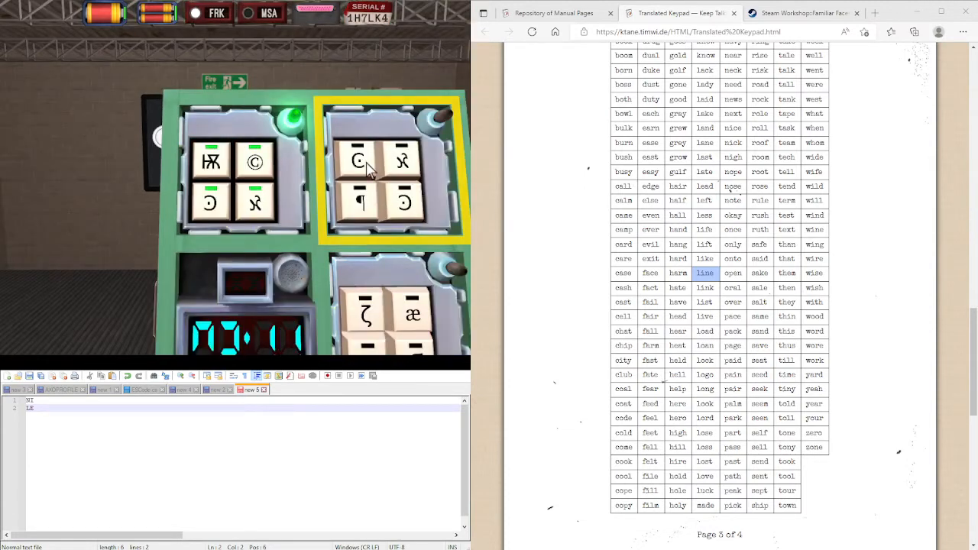
Zoom into the second keypad and clear the old notes, starting two fresh lines.
{"action": "left_click", "coordinate": [366, 175]}
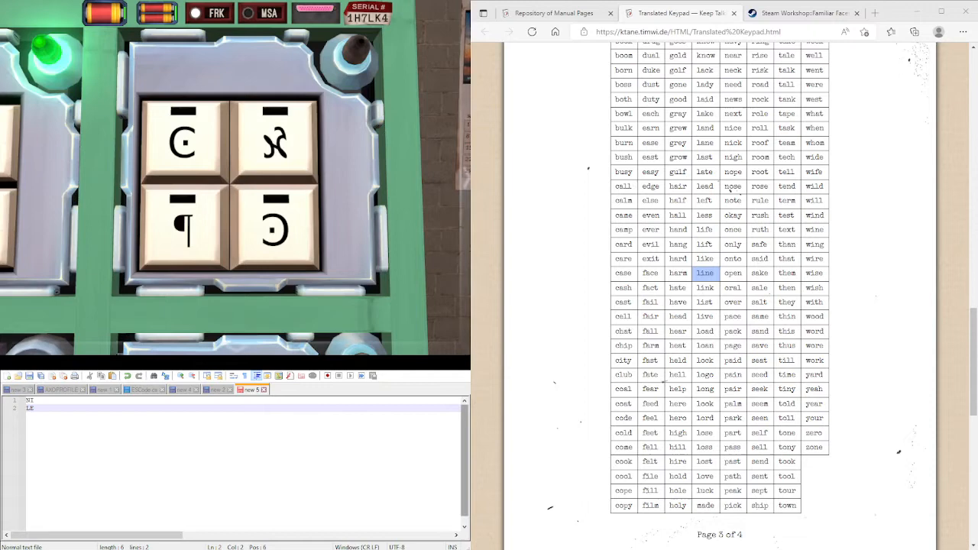
{"action": "left_click", "coordinate": [280, 437]}
{"action": "key", "text": "ctrl+a"}
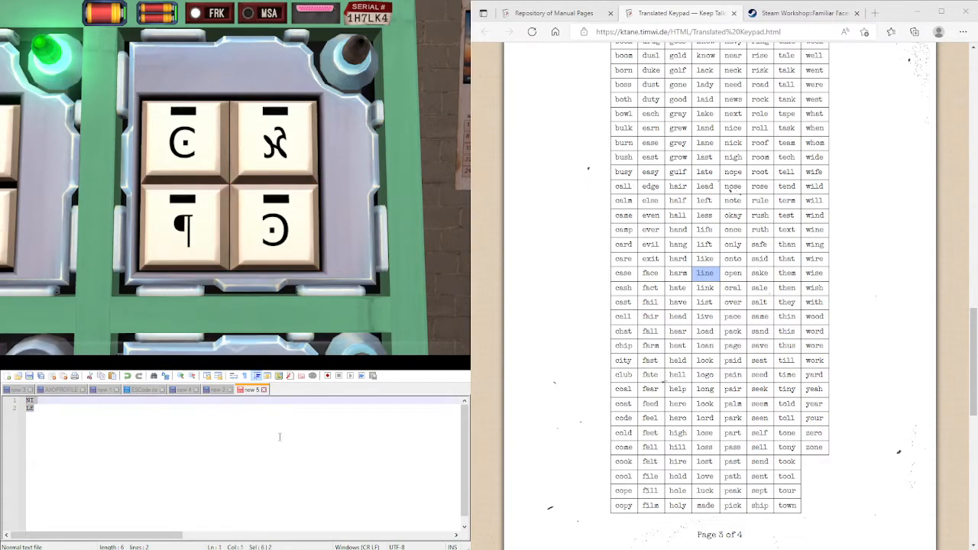
{"action": "type", "text": "E"}
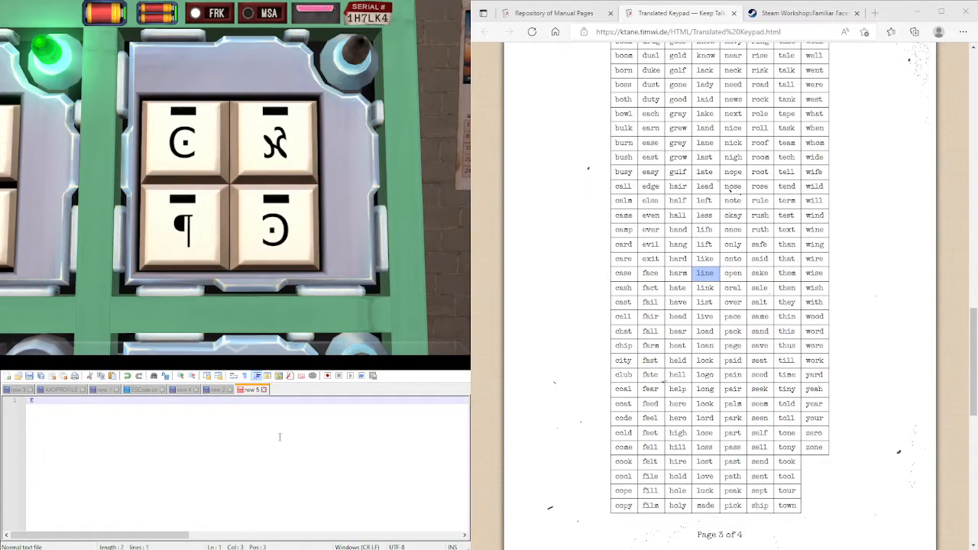
{"action": "key", "text": "Return"}
{"action": "left_click", "coordinate": [732, 189]}
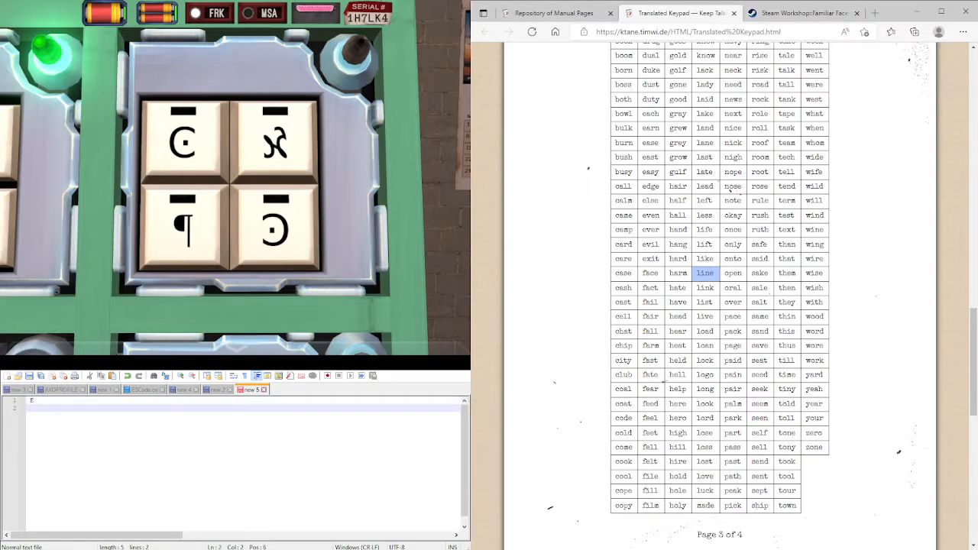
{"action": "scroll", "coordinate": [719, 364], "scroll_direction": "down", "scroll_amount": 5}
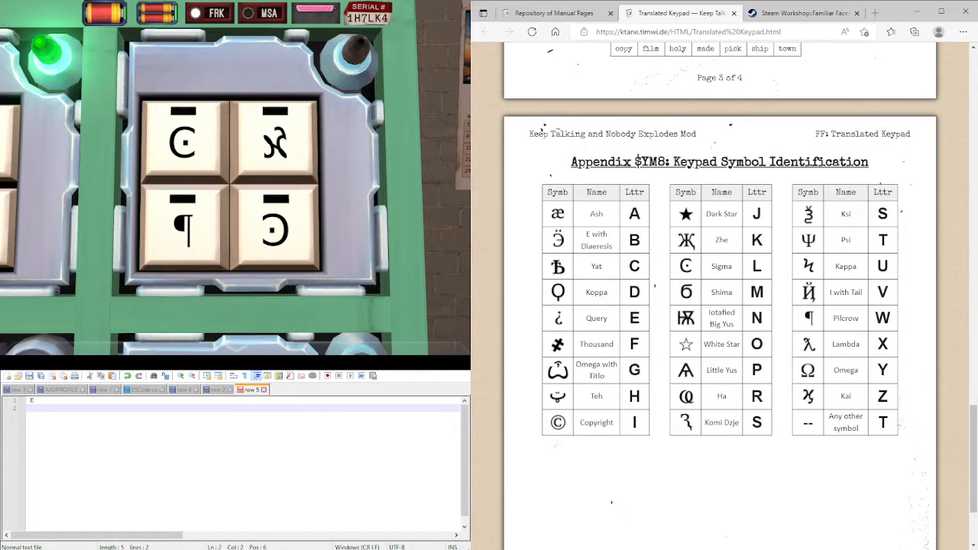
Translate the symbols with the Appendix, including Pilcrow, noting LE and WL.
{"action": "left_click", "coordinate": [104, 408]}
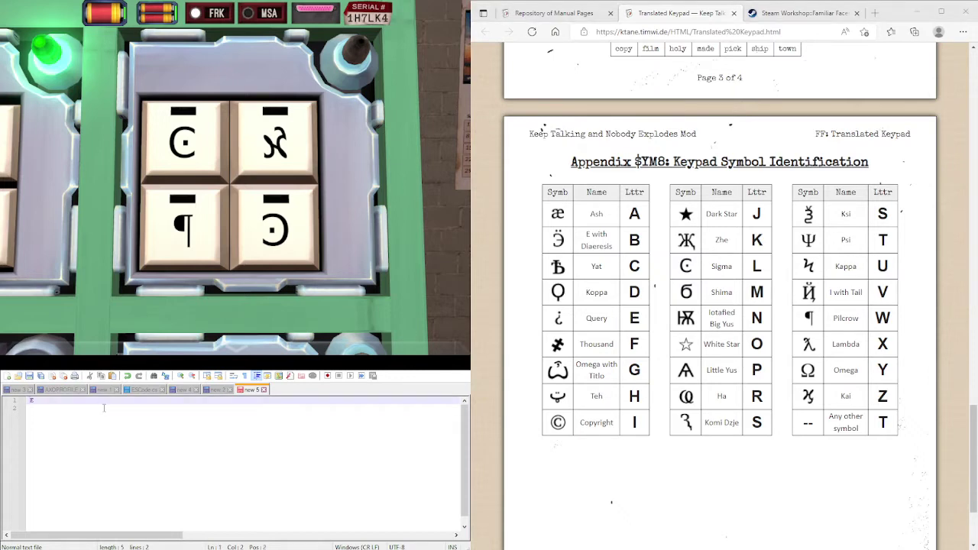
{"action": "left_click", "coordinate": [104, 408]}
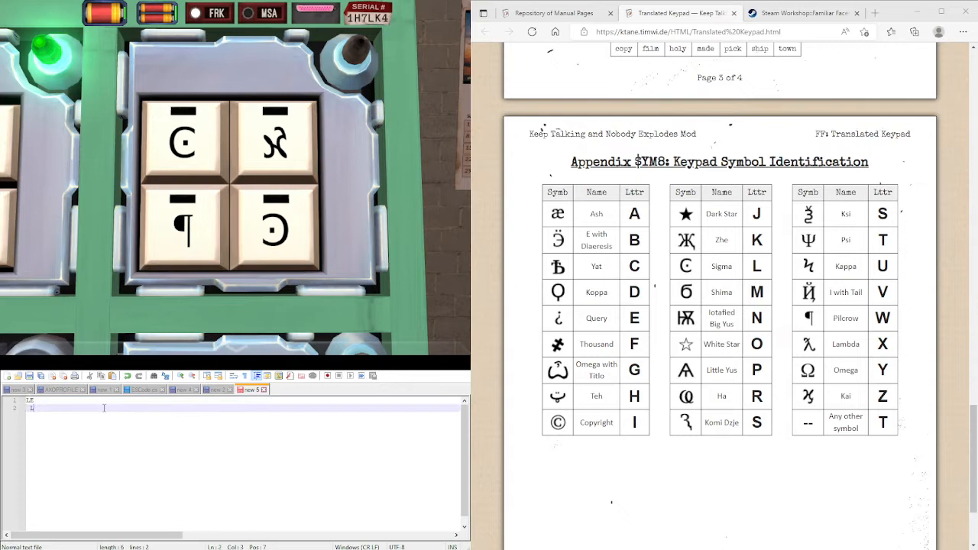
{"action": "left_click", "coordinate": [754, 343]}
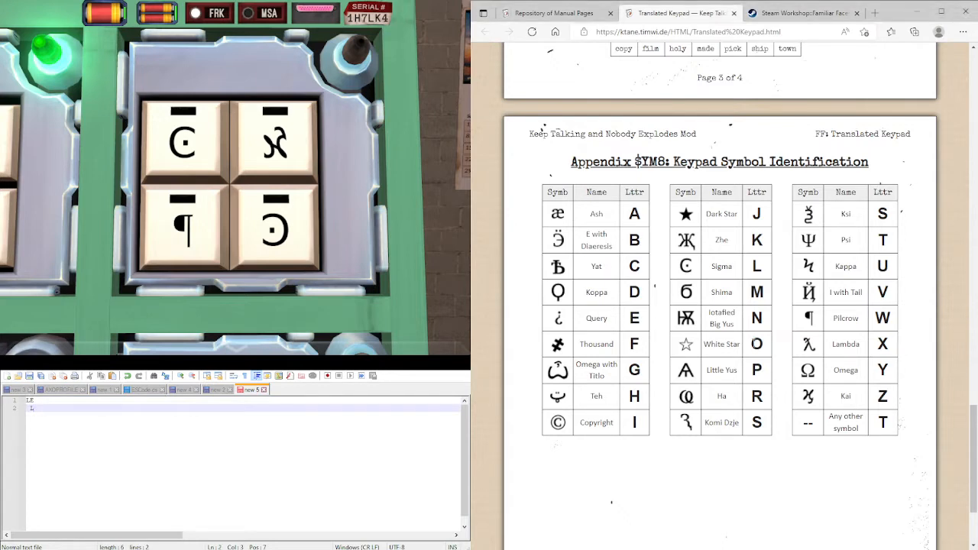
{"action": "double_click", "coordinate": [846, 318]}
{"action": "left_click", "coordinate": [867, 319]}
{"action": "left_click", "coordinate": [41, 405]}
{"action": "type", "text": "W"}
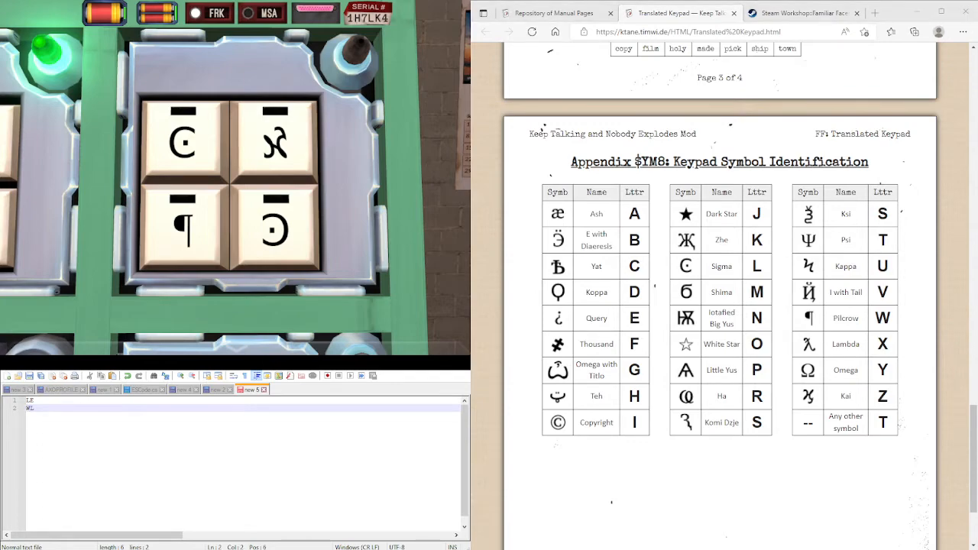
{"action": "left_click", "coordinate": [848, 298]}
{"action": "scroll", "coordinate": [848, 298], "scroll_direction": "up", "scroll_amount": 5}
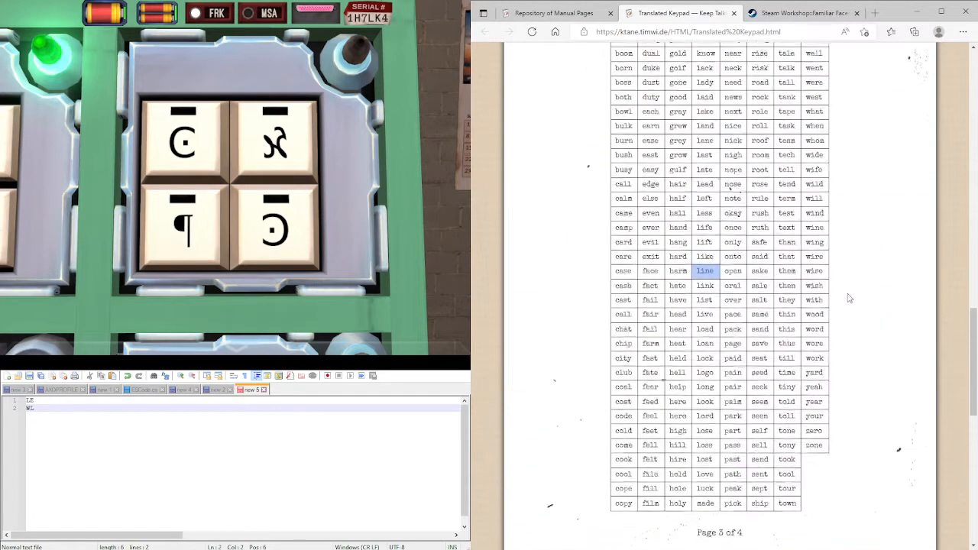
Mark the word "well" in the table and reread the instruction paragraph above it.
{"action": "left_click", "coordinate": [710, 272]}
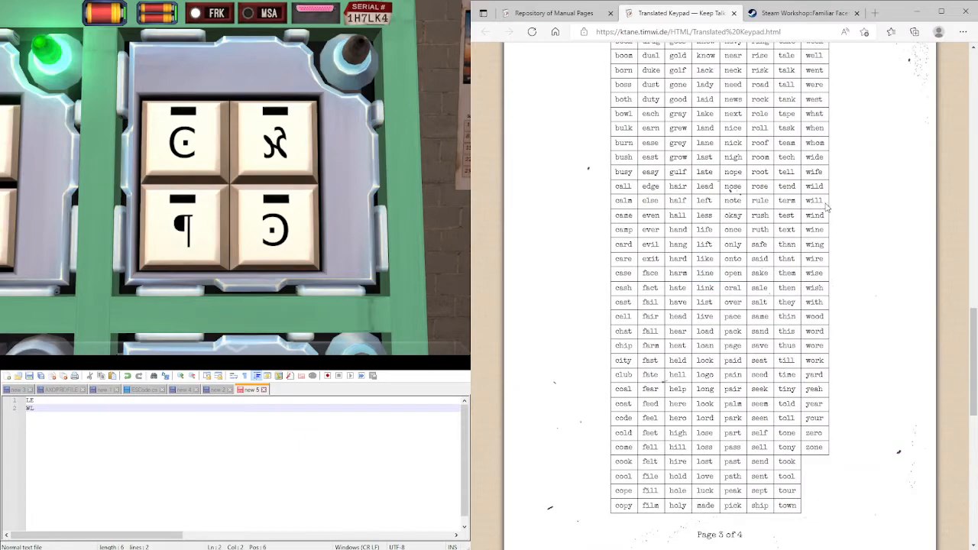
{"action": "scroll", "coordinate": [840, 229], "scroll_direction": "up", "scroll_amount": 1}
{"action": "left_click", "coordinate": [815, 131]}
{"action": "scroll", "coordinate": [879, 227], "scroll_direction": "up", "scroll_amount": 3}
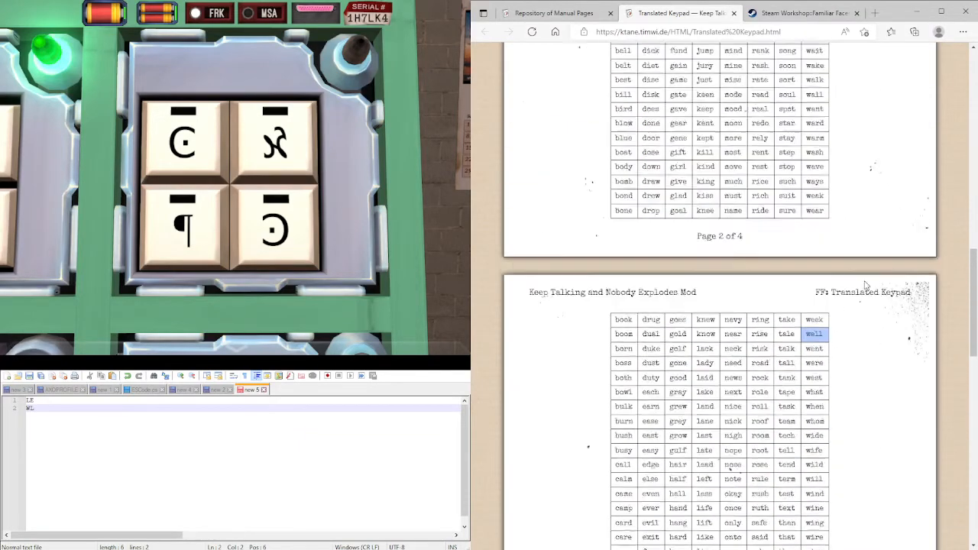
{"action": "scroll", "coordinate": [865, 285], "scroll_direction": "up", "scroll_amount": 5}
{"action": "scroll", "coordinate": [841, 275], "scroll_direction": "up", "scroll_amount": 5}
{"action": "scroll", "coordinate": [764, 267], "scroll_direction": "up", "scroll_amount": 2}
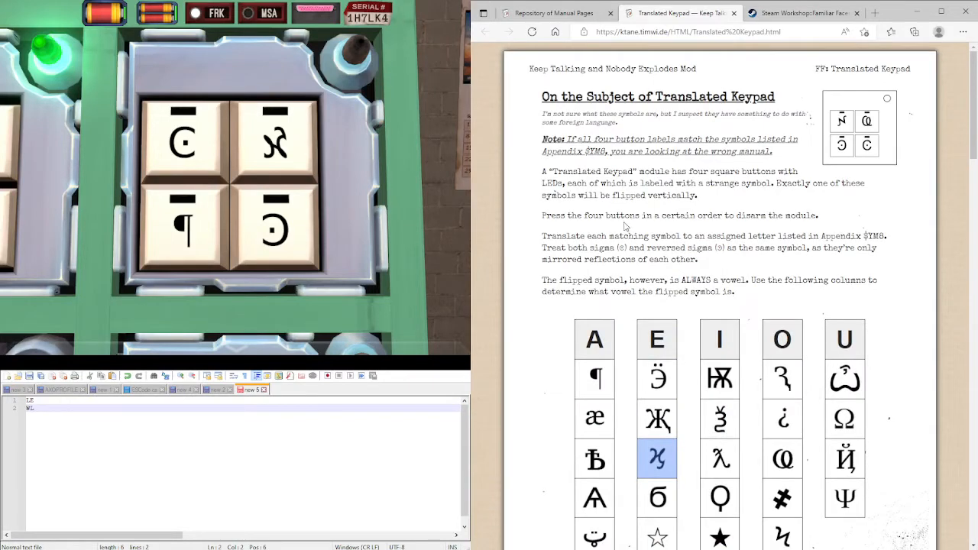
{"action": "scroll", "coordinate": [688, 230], "scroll_direction": "down", "scroll_amount": 3}
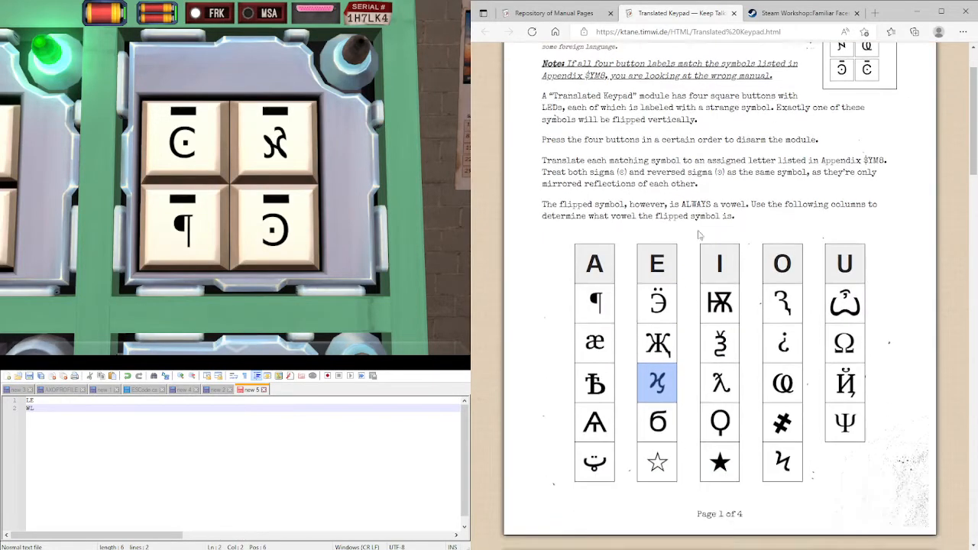
{"action": "scroll", "coordinate": [802, 188], "scroll_direction": "down", "scroll_amount": 5}
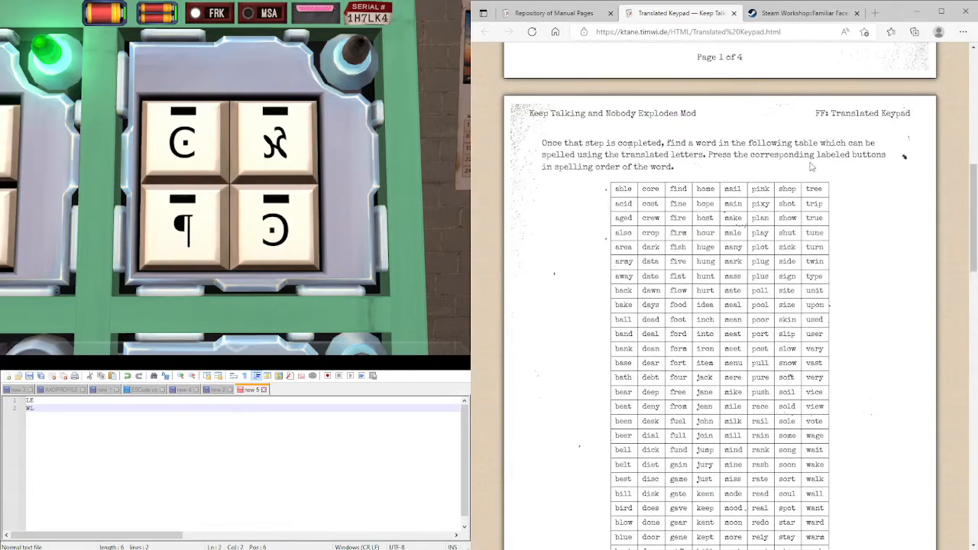
{"action": "scroll", "coordinate": [810, 166], "scroll_direction": "up", "scroll_amount": 1}
{"action": "left_click_drag", "start_coordinate": [542, 219], "coordinate": [648, 231]}
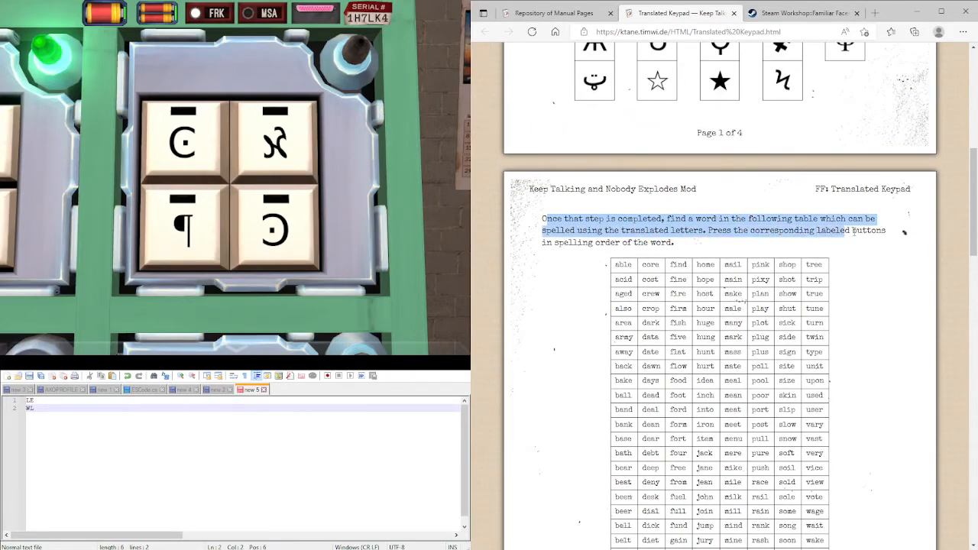
{"action": "left_click_drag", "start_coordinate": [648, 231], "coordinate": [721, 264]}
{"action": "left_click", "coordinate": [651, 294]}
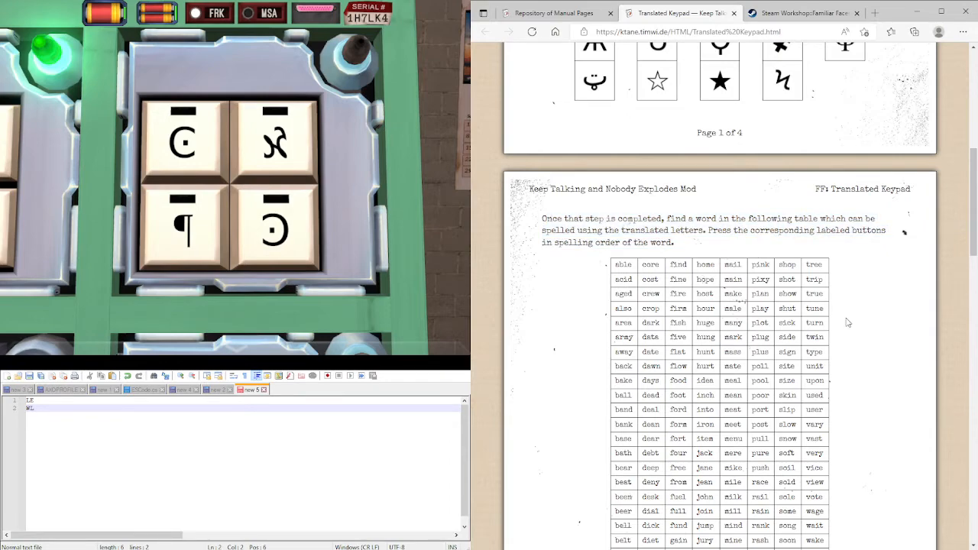
{"action": "scroll", "coordinate": [846, 323], "scroll_direction": "down", "scroll_amount": 5}
{"action": "scroll", "coordinate": [847, 324], "scroll_direction": "down", "scroll_amount": 5}
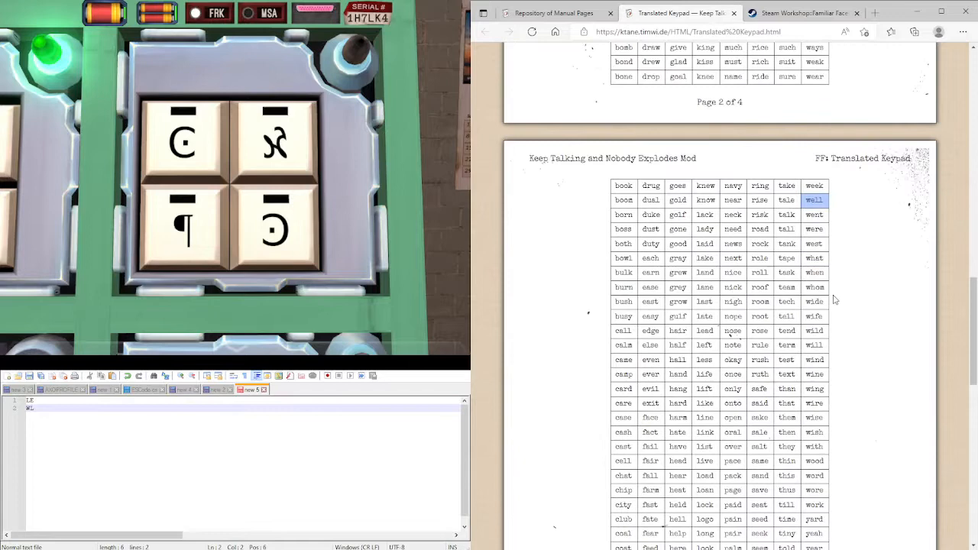
Enter W, E, L, L to solve the second keypad, then move to the ζ, æ, star, б keypad.
{"action": "left_click", "coordinate": [354, 197]}
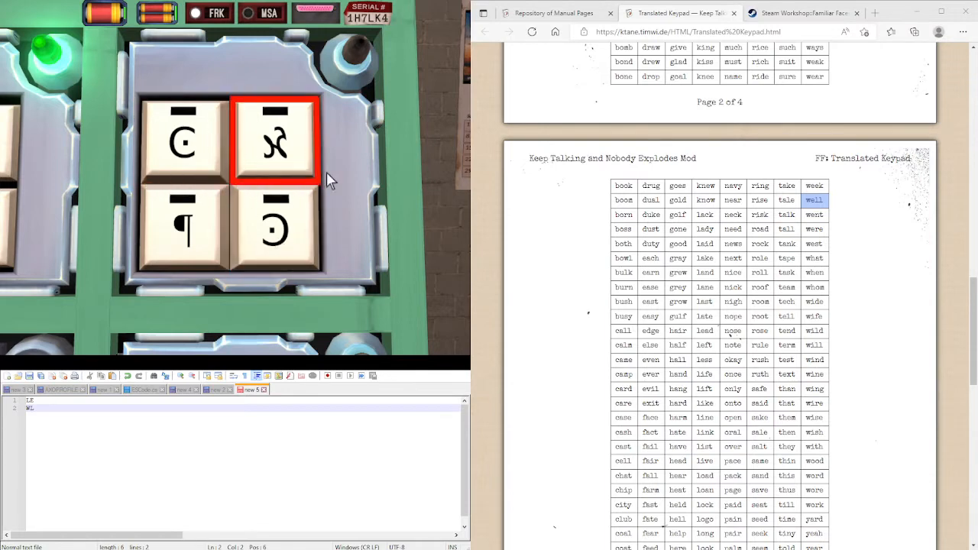
{"action": "left_click", "coordinate": [220, 263]}
{"action": "left_click", "coordinate": [283, 142]}
{"action": "left_click", "coordinate": [191, 146]}
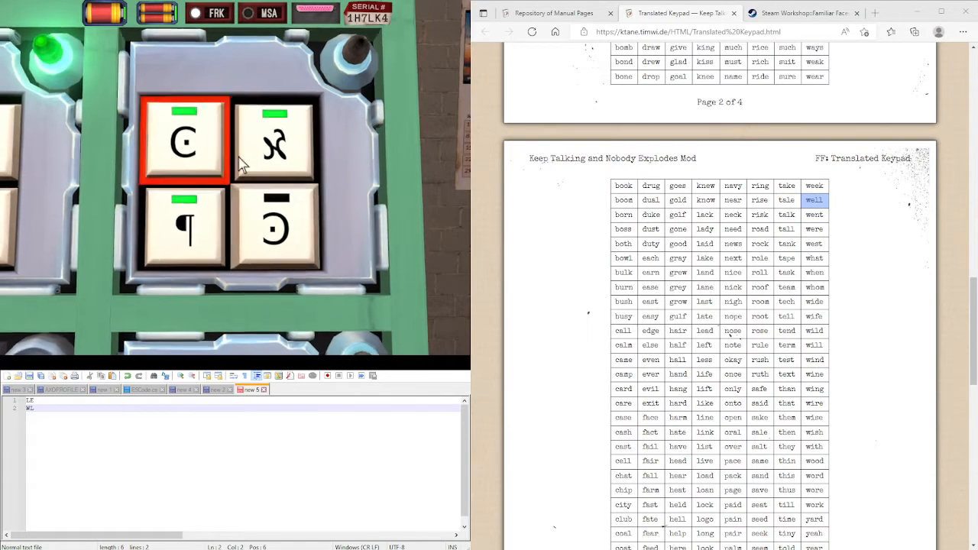
{"action": "left_click", "coordinate": [275, 230]}
{"action": "right_click", "coordinate": [345, 117]}
{"action": "left_click", "coordinate": [353, 204]}
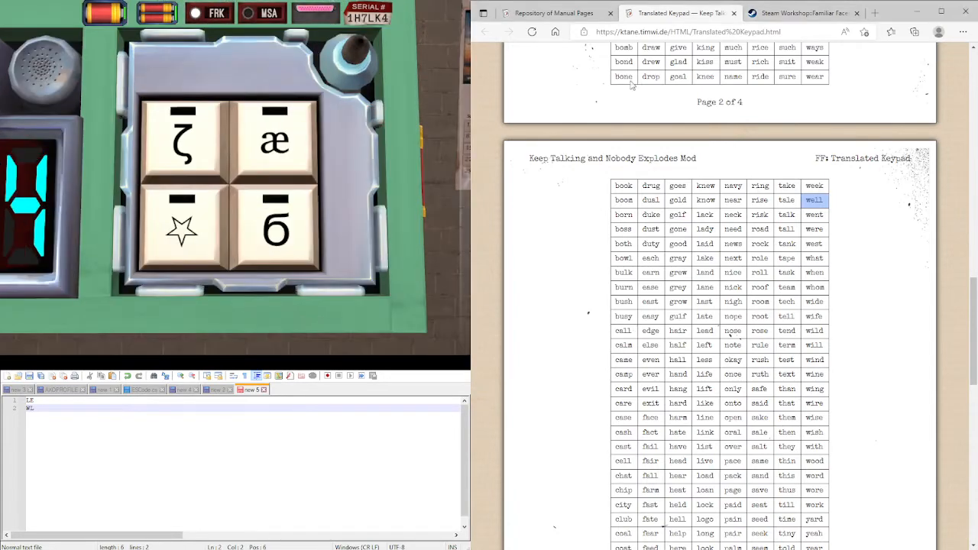
{"action": "scroll", "coordinate": [581, 146], "scroll_direction": "up", "scroll_amount": 1}
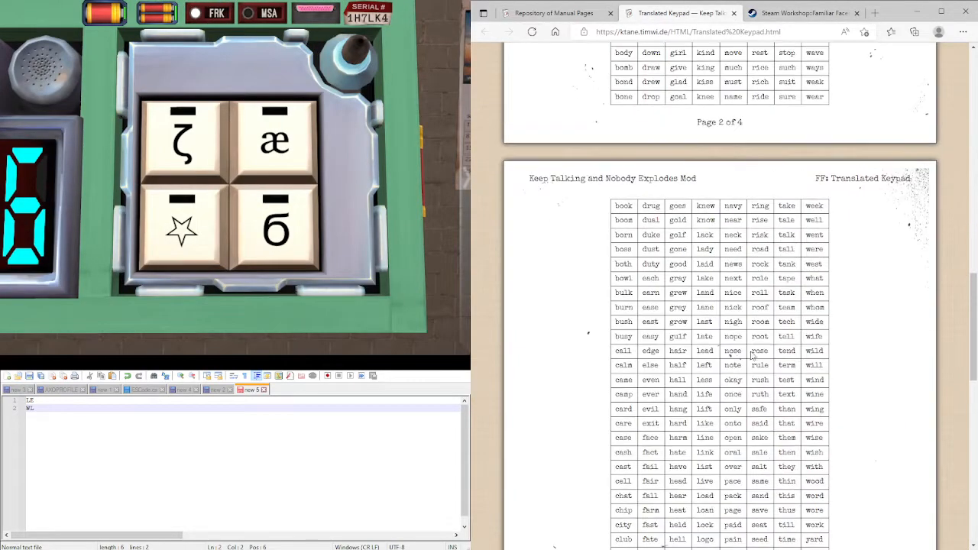
{"action": "scroll", "coordinate": [649, 153], "scroll_direction": "up", "scroll_amount": 3}
{"action": "scroll", "coordinate": [755, 168], "scroll_direction": "up", "scroll_amount": 10}
{"action": "scroll", "coordinate": [767, 263], "scroll_direction": "down", "scroll_amount": 2}
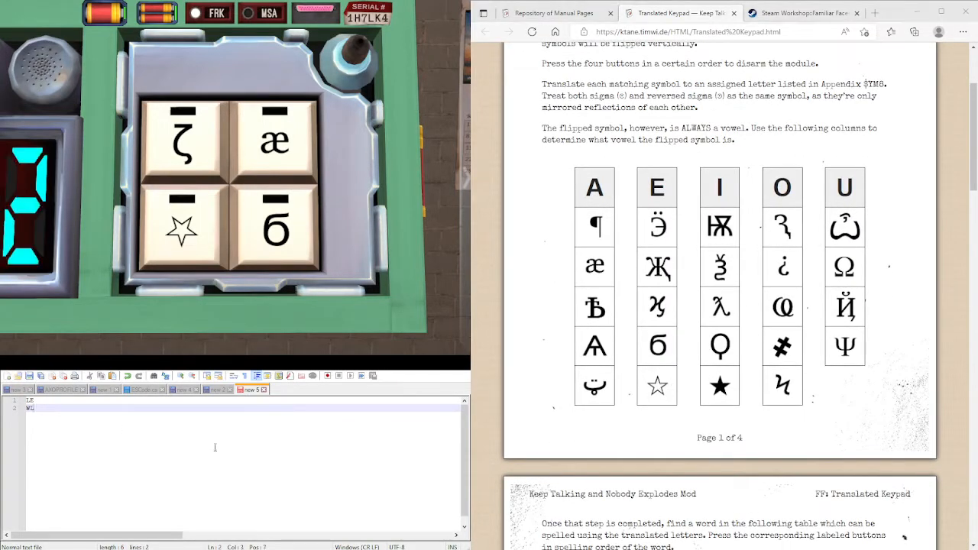
Delete the old letter notes and set up two empty lines in Notepad++.
{"action": "left_click", "coordinate": [180, 451]}
{"action": "key", "text": "BackSpace"}
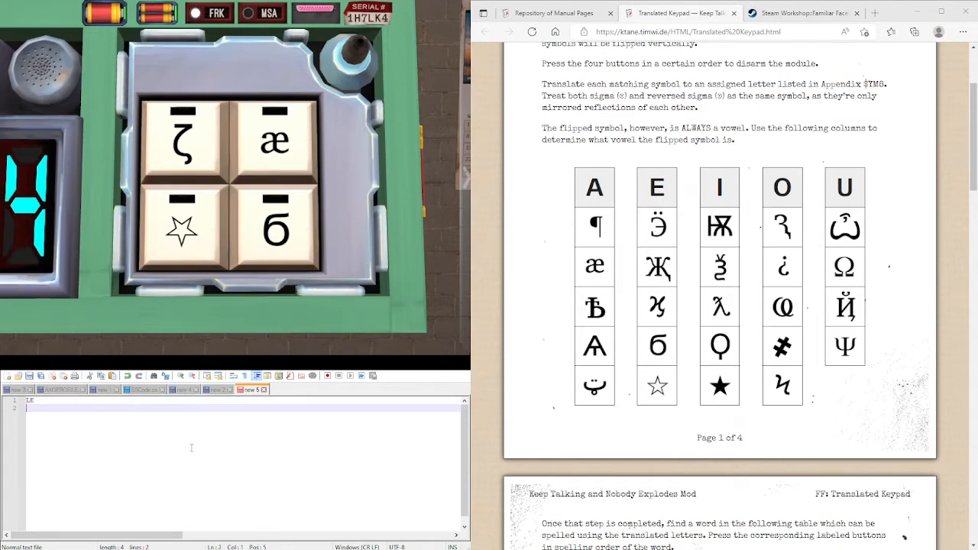
{"action": "key", "text": "Return"}
{"action": "type", "text": "I"}
{"action": "key", "text": "Up"}
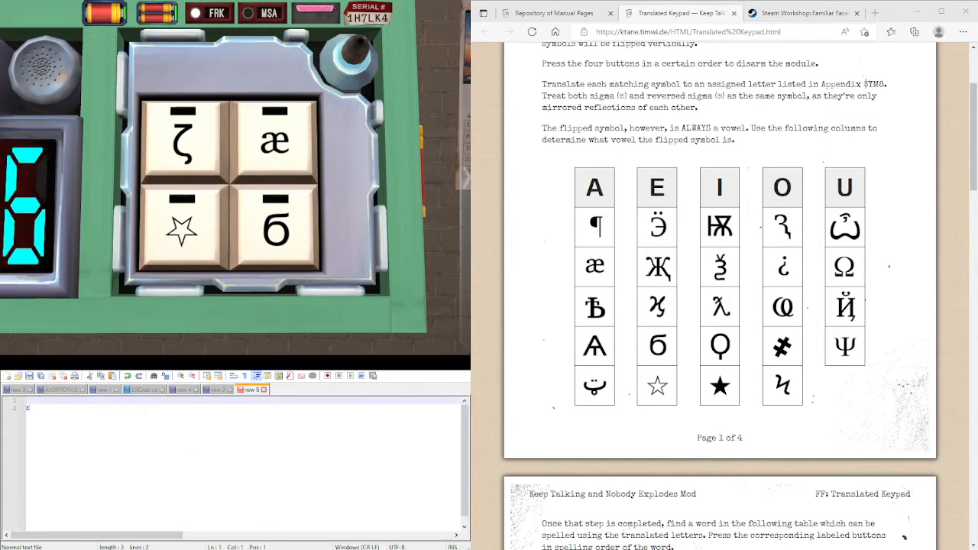
{"action": "scroll", "coordinate": [793, 356], "scroll_direction": "down", "scroll_amount": 15}
{"action": "scroll", "coordinate": [794, 356], "scroll_direction": "down", "scroll_amount": 3}
{"action": "scroll", "coordinate": [793, 357], "scroll_direction": "up", "scroll_amount": 1}
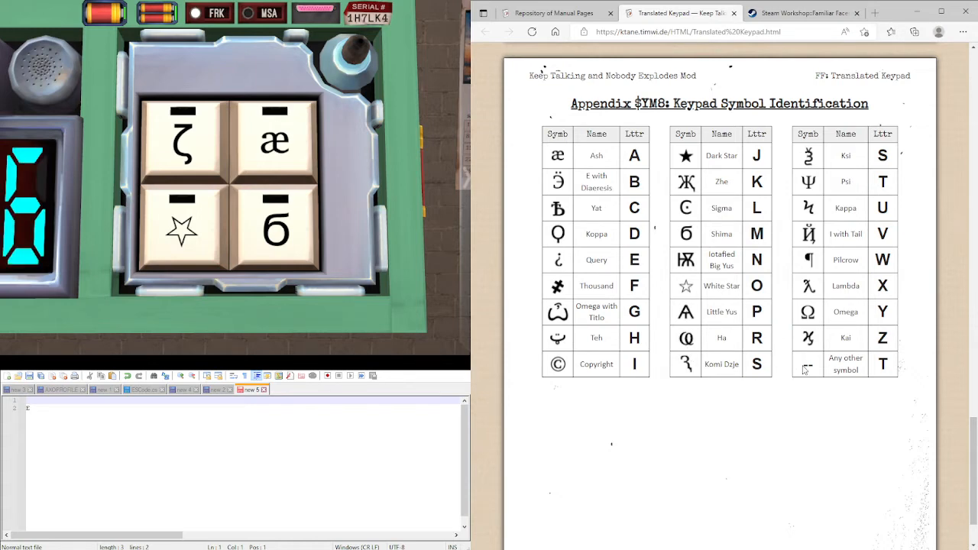
Find T in the any-other-symbol row of the appendix and note it on line 1.
{"action": "left_click_drag", "start_coordinate": [825, 368], "coordinate": [872, 373]}
{"action": "left_click", "coordinate": [872, 373]}
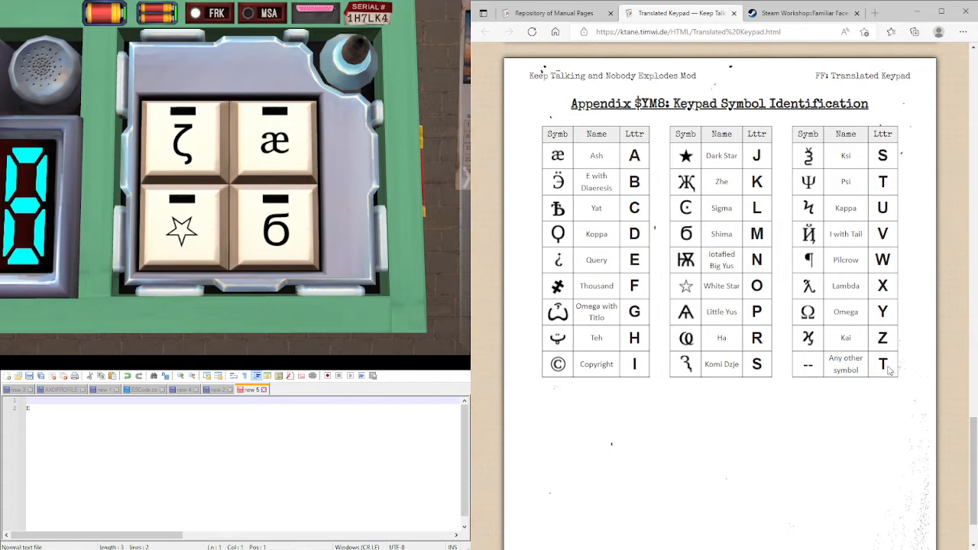
{"action": "double_click", "coordinate": [889, 370]}
{"action": "left_click", "coordinate": [69, 415]}
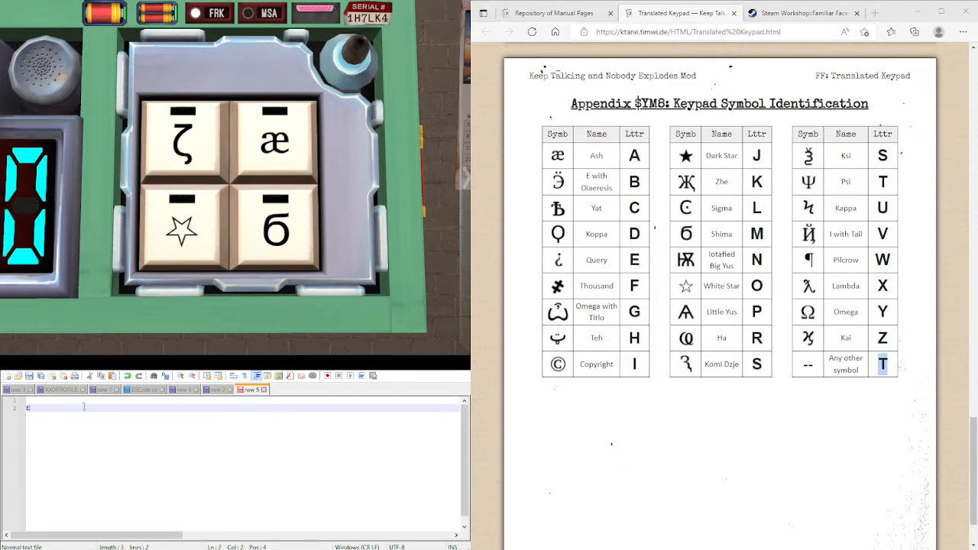
{"action": "type", "text": "T"}
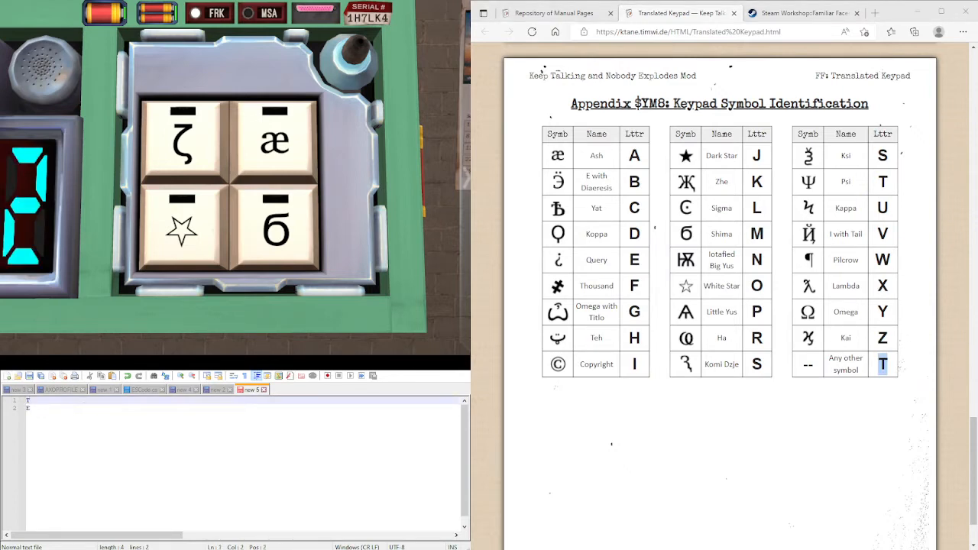
{"action": "left_click", "coordinate": [609, 177]}
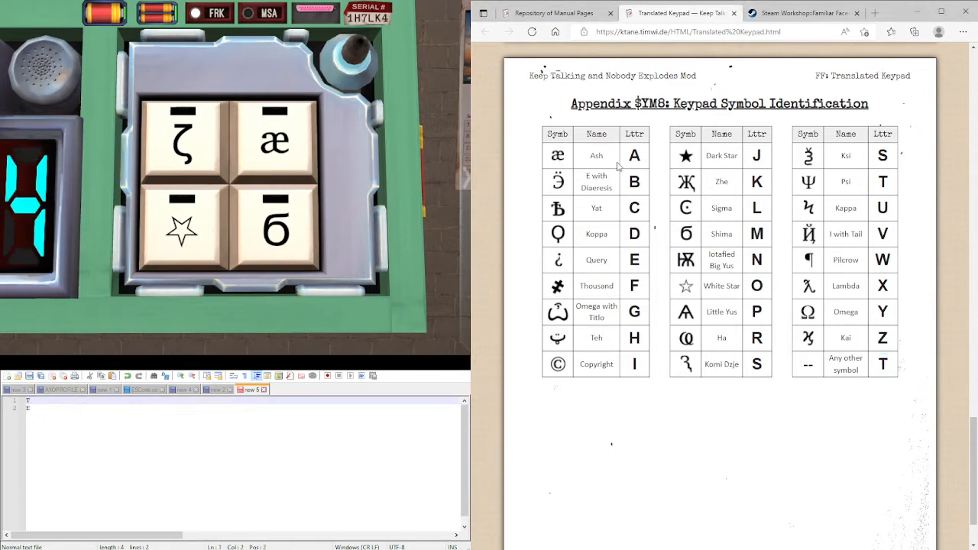
Look up the remaining symbols, including Shima, bringing the notes to TA and E.
{"action": "left_click", "coordinate": [50, 401]}
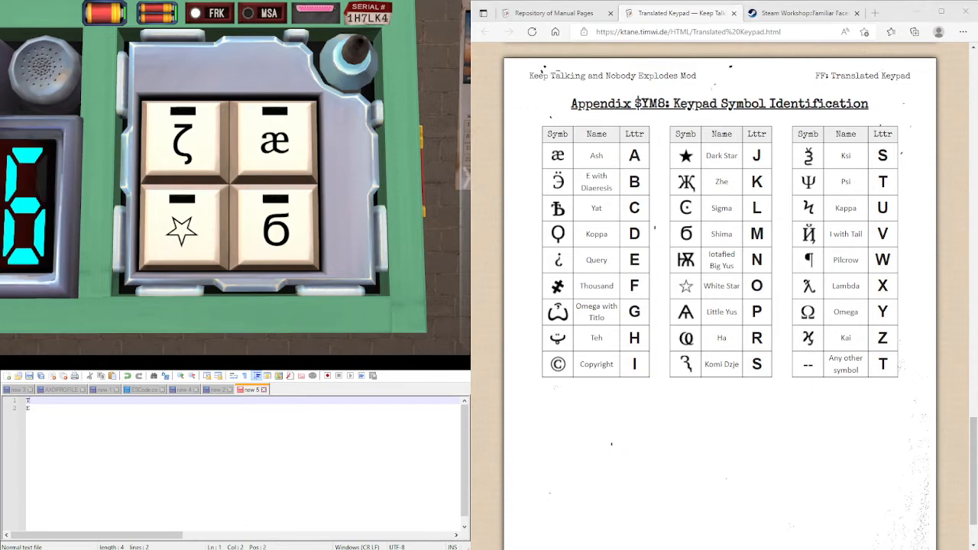
{"action": "type", "text": "A"}
{"action": "left_click", "coordinate": [61, 413]}
{"action": "left_click", "coordinate": [773, 329]}
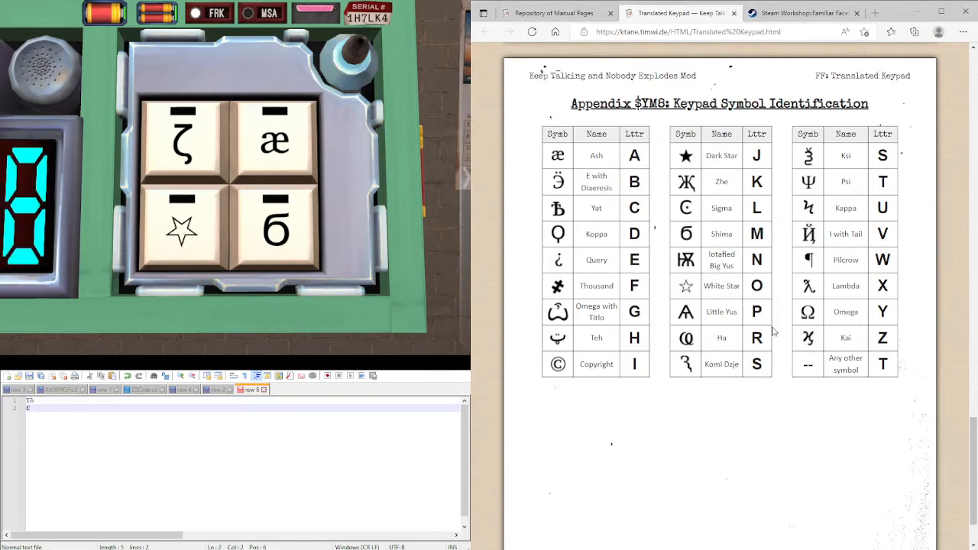
{"action": "left_click_drag", "start_coordinate": [704, 240], "coordinate": [742, 241]}
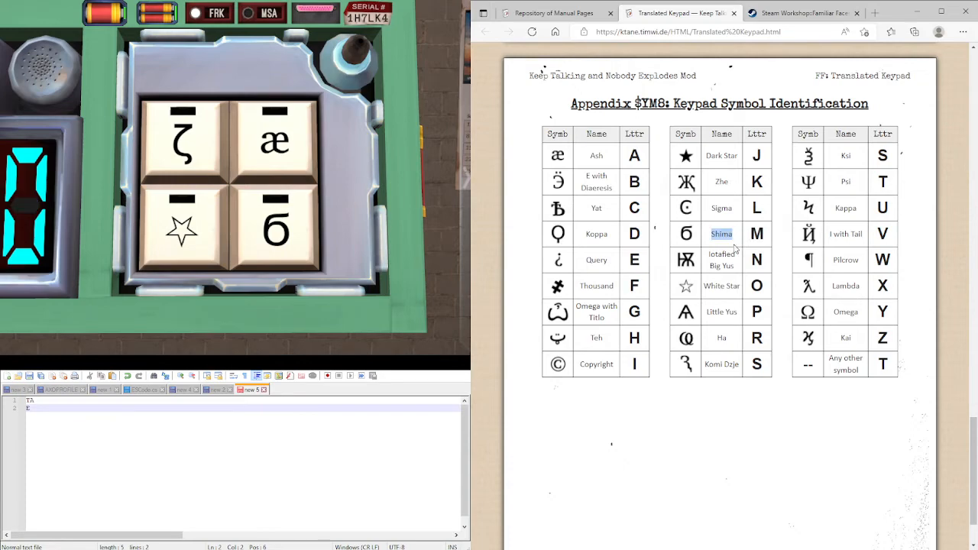
{"action": "left_click", "coordinate": [735, 248]}
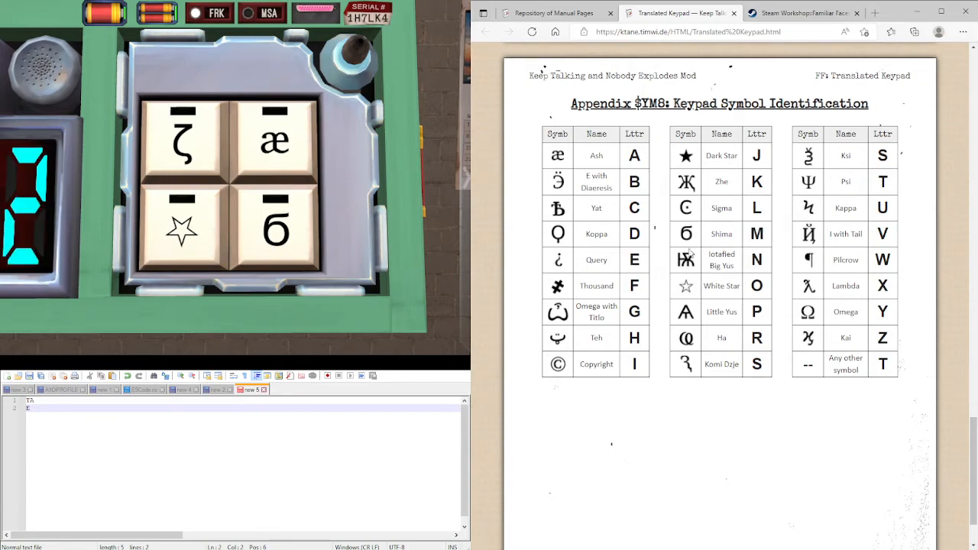
{"action": "key", "text": "alt+Tab"}
{"action": "type", "text": "M"}
Finish the notes as TA and EM, then mark "mate" and check "team" in the word tables.
{"action": "key", "text": "alt+Tab"}
{"action": "scroll", "coordinate": [671, 285], "scroll_direction": "up", "scroll_amount": 5}
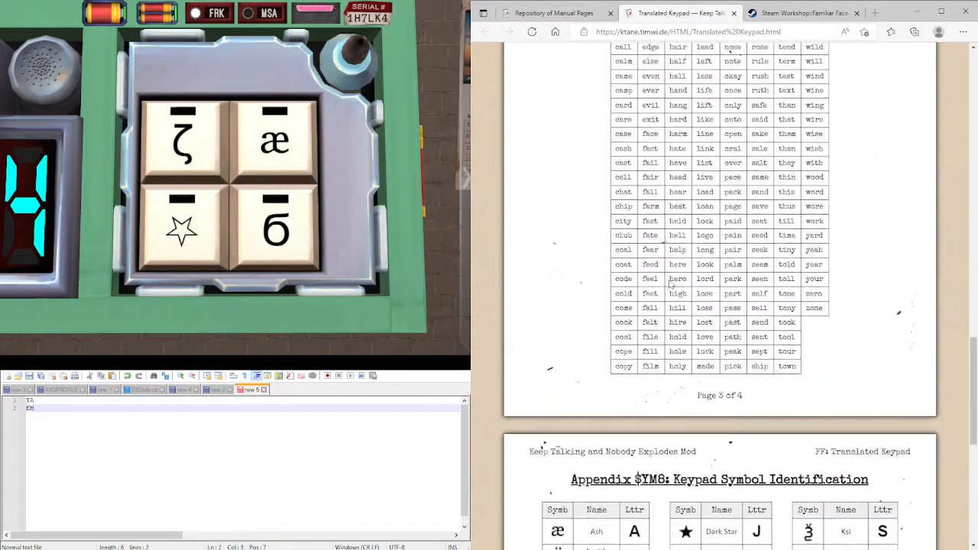
{"action": "scroll", "coordinate": [671, 284], "scroll_direction": "up", "scroll_amount": 2}
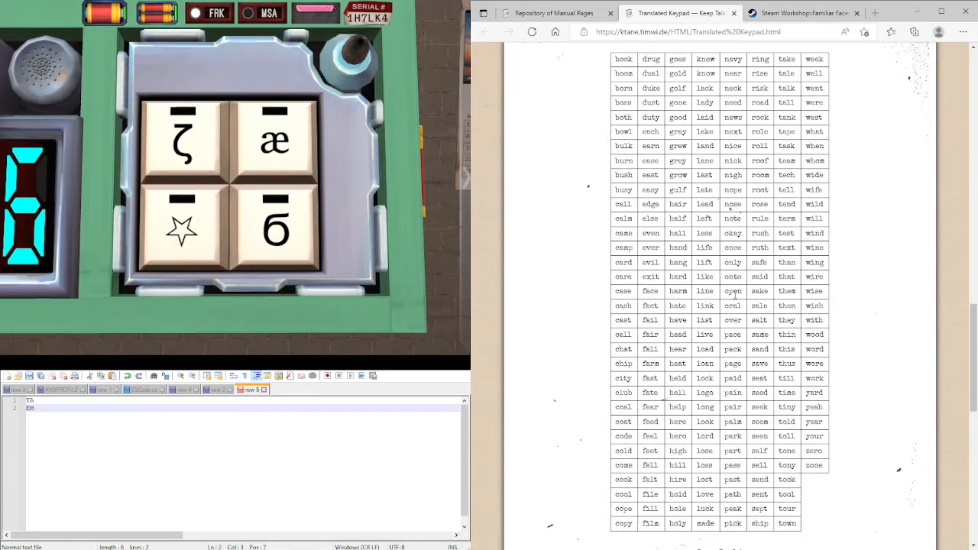
{"action": "scroll", "coordinate": [790, 382], "scroll_direction": "up", "scroll_amount": 2}
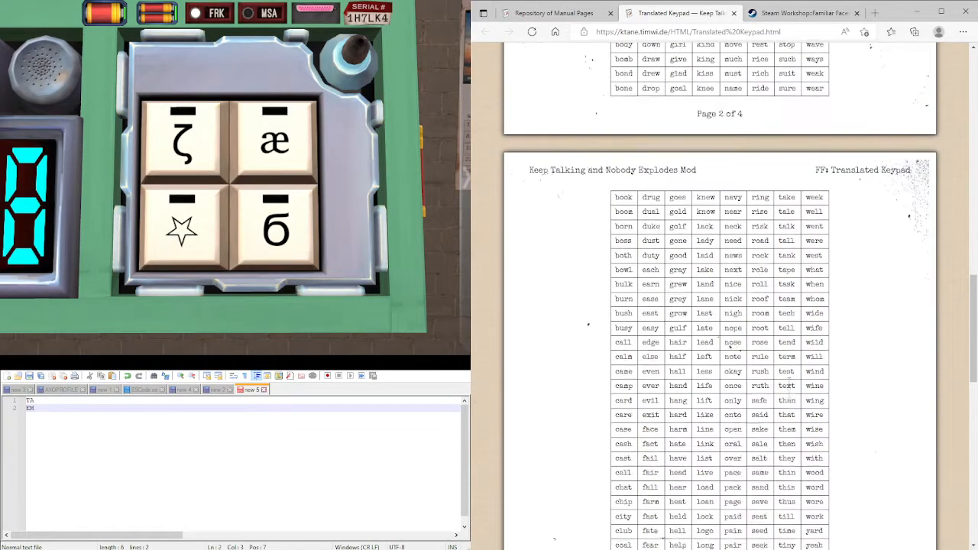
{"action": "scroll", "coordinate": [791, 284], "scroll_direction": "up", "scroll_amount": 1}
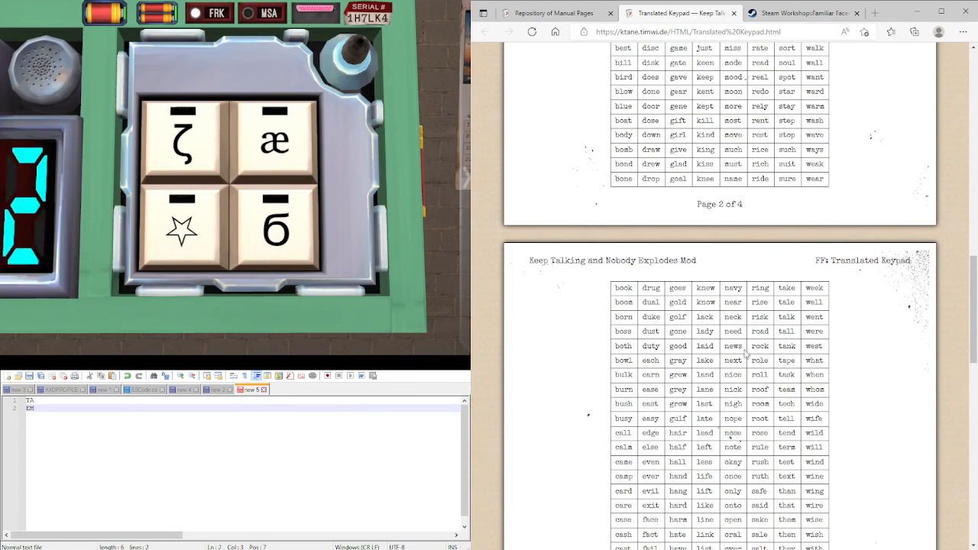
{"action": "scroll", "coordinate": [753, 280], "scroll_direction": "up", "scroll_amount": 4}
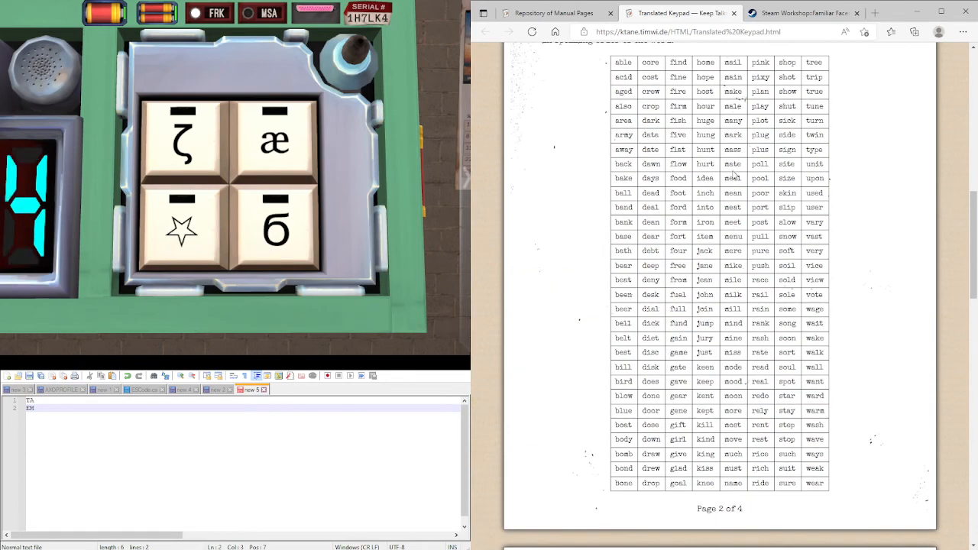
{"action": "double_click", "coordinate": [733, 165]}
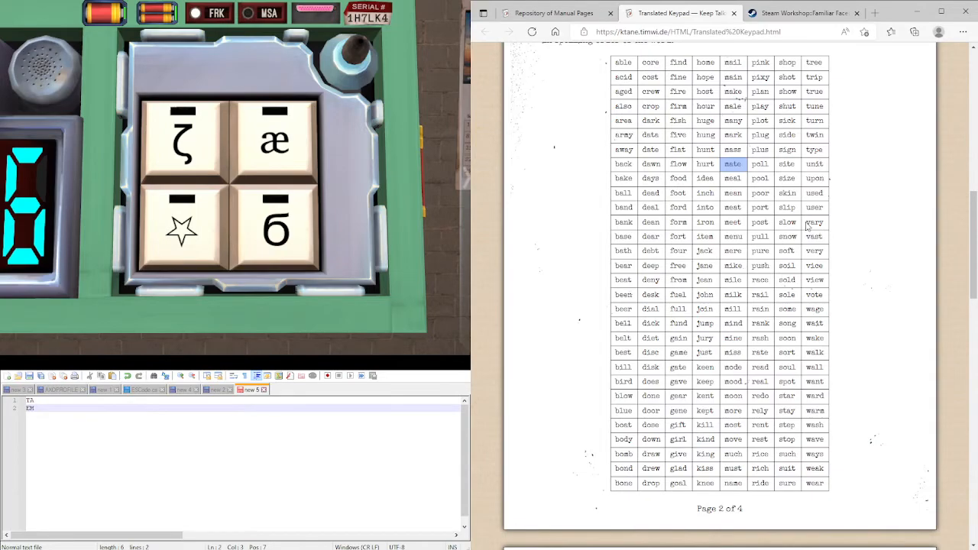
{"action": "scroll", "coordinate": [809, 225], "scroll_direction": "up", "scroll_amount": 1}
{"action": "scroll", "coordinate": [808, 225], "scroll_direction": "up", "scroll_amount": 2}
{"action": "scroll", "coordinate": [810, 230], "scroll_direction": "up", "scroll_amount": 2}
{"action": "scroll", "coordinate": [821, 264], "scroll_direction": "down", "scroll_amount": 6}
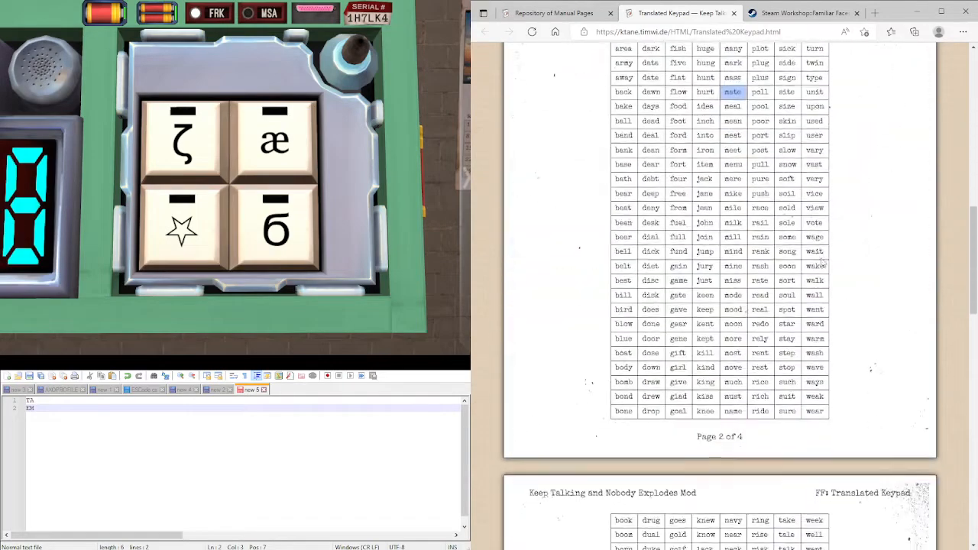
{"action": "scroll", "coordinate": [821, 263], "scroll_direction": "down", "scroll_amount": 5}
{"action": "scroll", "coordinate": [810, 290], "scroll_direction": "down", "scroll_amount": 4}
{"action": "scroll", "coordinate": [798, 321], "scroll_direction": "up", "scroll_amount": 2}
{"action": "scroll", "coordinate": [789, 348], "scroll_direction": "up", "scroll_amount": 2}
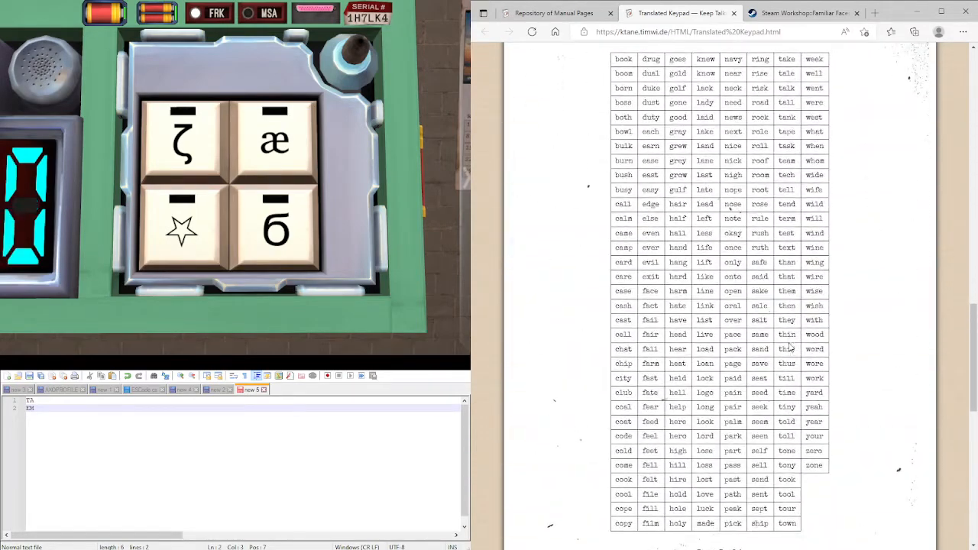
{"action": "scroll", "coordinate": [780, 342], "scroll_direction": "up", "scroll_amount": 1}
{"action": "scroll", "coordinate": [791, 298], "scroll_direction": "up", "scroll_amount": 1}
{"action": "left_click", "coordinate": [786, 312]}
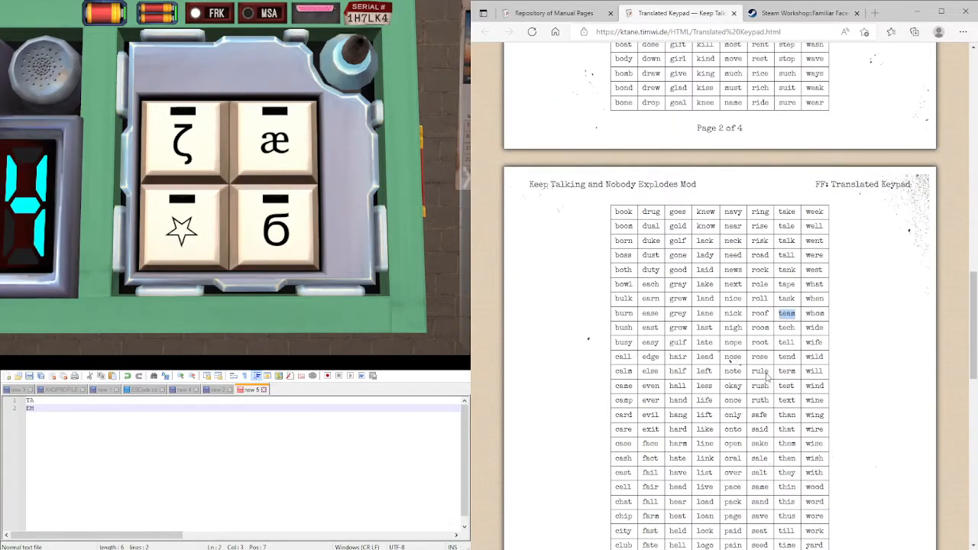
{"action": "scroll", "coordinate": [769, 370], "scroll_direction": "up", "scroll_amount": 4}
{"action": "scroll", "coordinate": [767, 377], "scroll_direction": "up", "scroll_amount": 5}
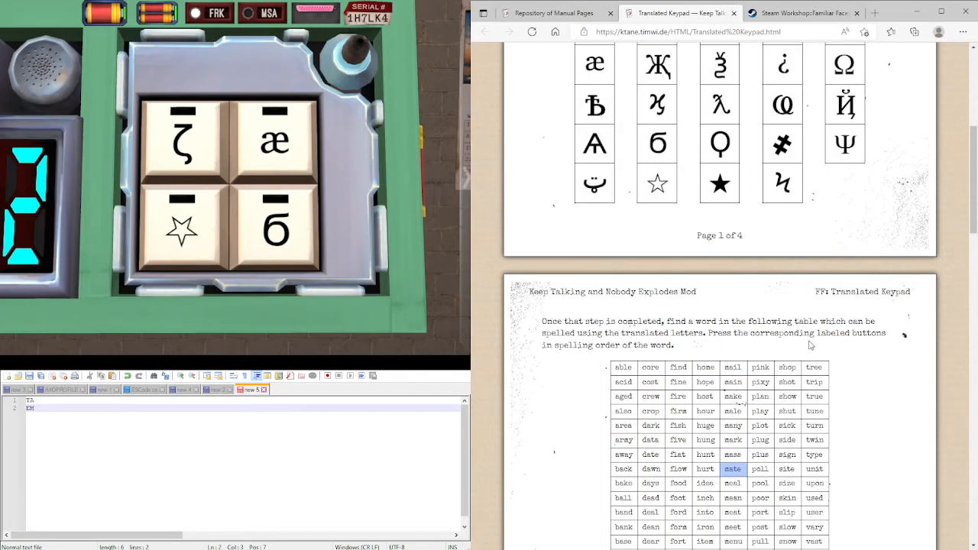
{"action": "scroll", "coordinate": [810, 345], "scroll_direction": "down", "scroll_amount": 3}
{"action": "scroll", "coordinate": [810, 345], "scroll_direction": "down", "scroll_amount": 4}
{"action": "scroll", "coordinate": [781, 344], "scroll_direction": "up", "scroll_amount": 5}
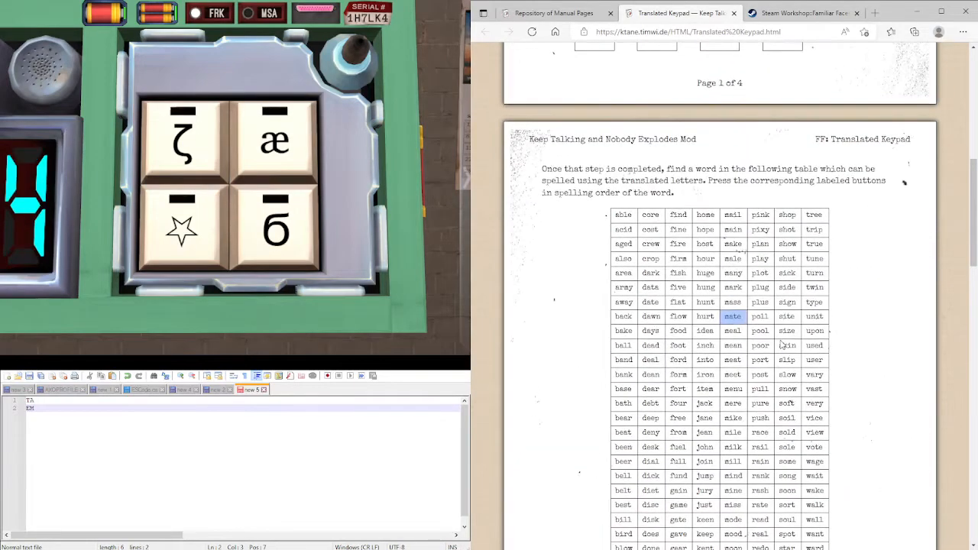
{"action": "scroll", "coordinate": [781, 346], "scroll_direction": "down", "scroll_amount": 10}
{"action": "scroll", "coordinate": [781, 345], "scroll_direction": "down", "scroll_amount": 10}
{"action": "scroll", "coordinate": [781, 345], "scroll_direction": "down", "scroll_amount": 2}
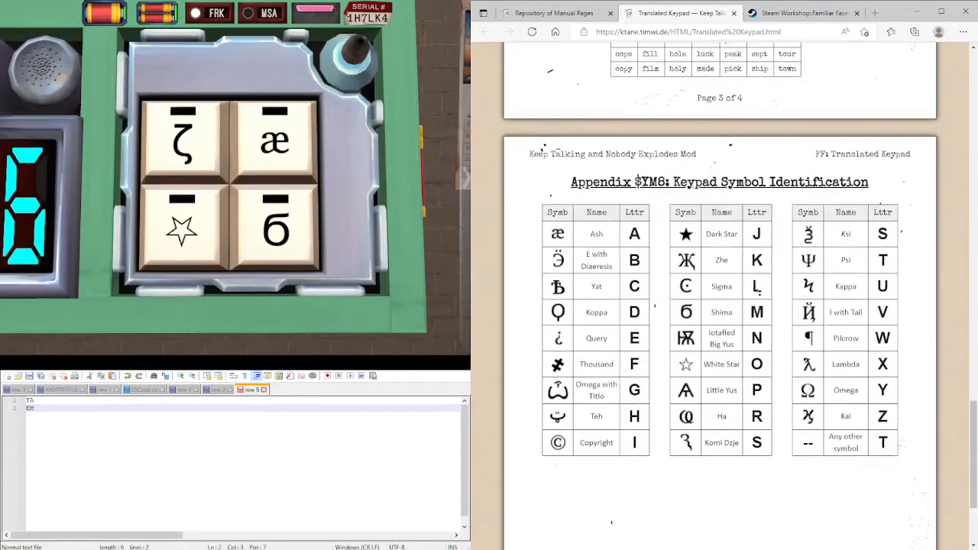
{"action": "scroll", "coordinate": [781, 345], "scroll_direction": "up", "scroll_amount": 20}
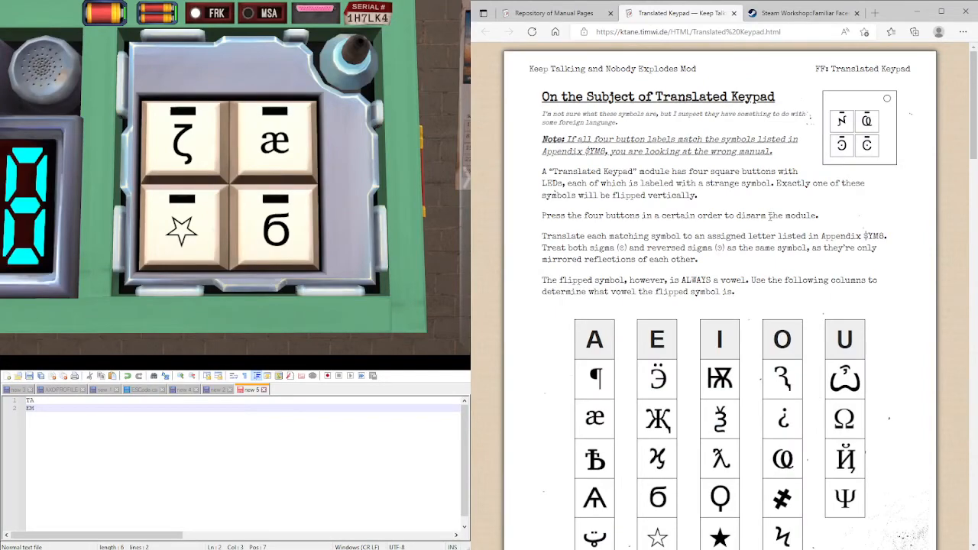
{"action": "scroll", "coordinate": [704, 215], "scroll_direction": "down", "scroll_amount": 6}
{"action": "scroll", "coordinate": [749, 237], "scroll_direction": "down", "scroll_amount": 4}
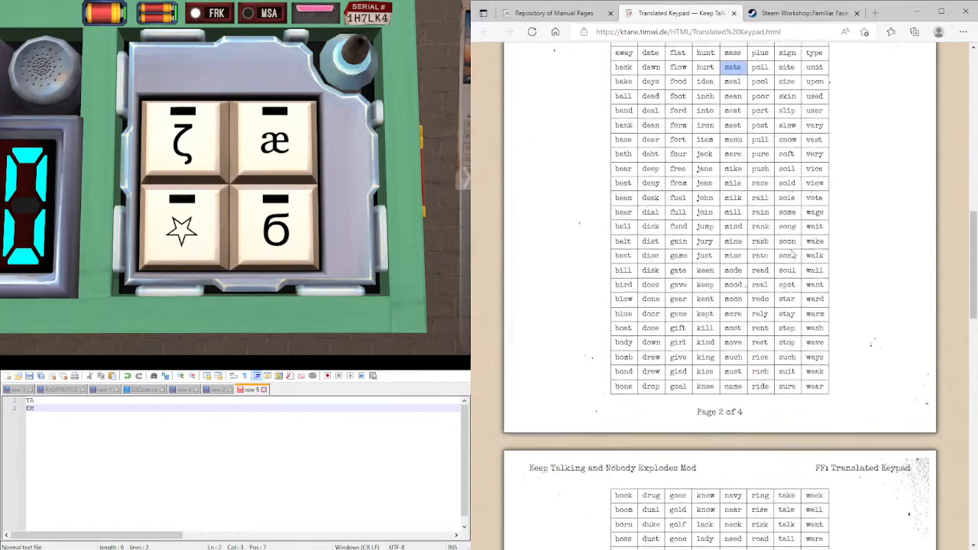
{"action": "scroll", "coordinate": [793, 253], "scroll_direction": "up", "scroll_amount": 1}
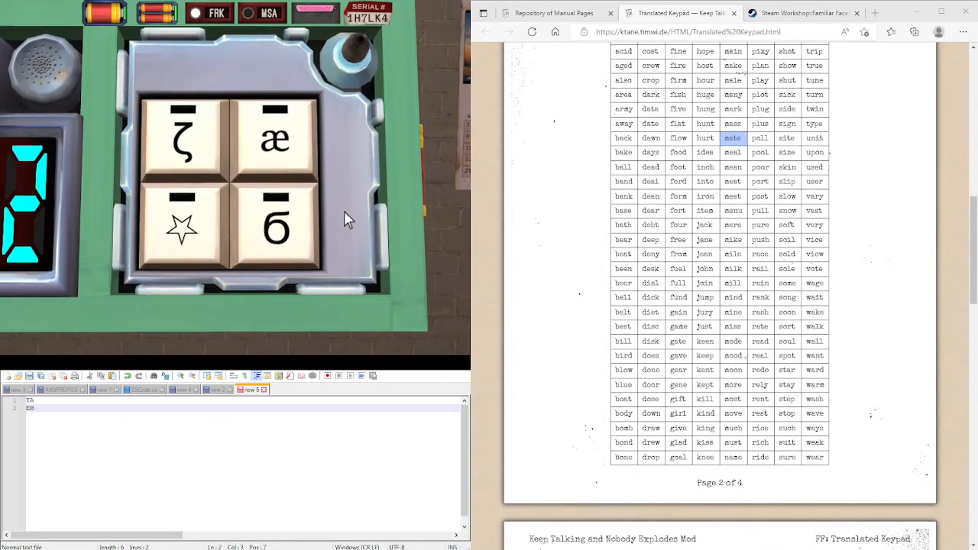
Spell the word starting with б on the last keypad, turning every module green at 04:44.
{"action": "left_click", "coordinate": [306, 239]}
{"action": "left_click", "coordinate": [274, 137]}
{"action": "left_click", "coordinate": [181, 137]}
{"action": "left_click", "coordinate": [181, 228]}
{"action": "right_click", "coordinate": [298, 204]}
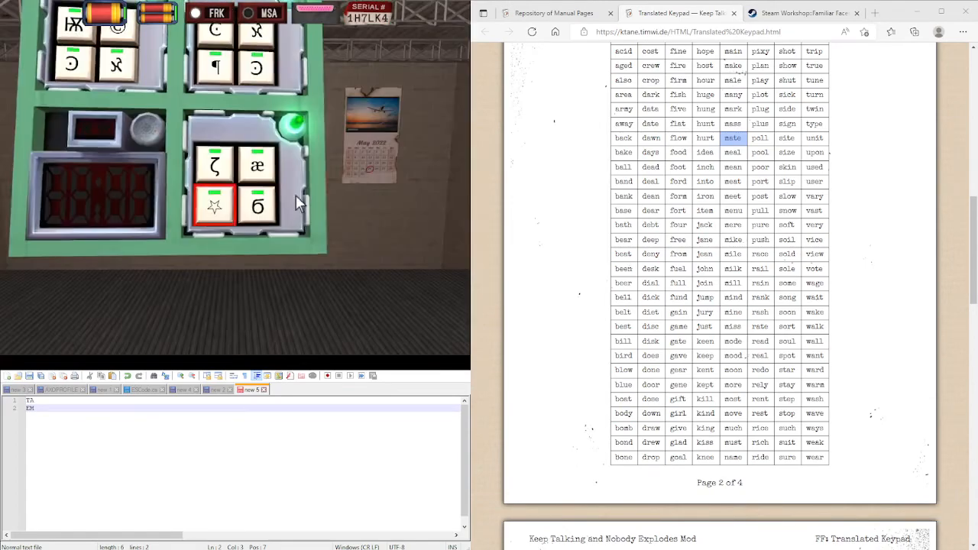
{"action": "scroll", "coordinate": [797, 325], "scroll_direction": "down", "scroll_amount": 5}
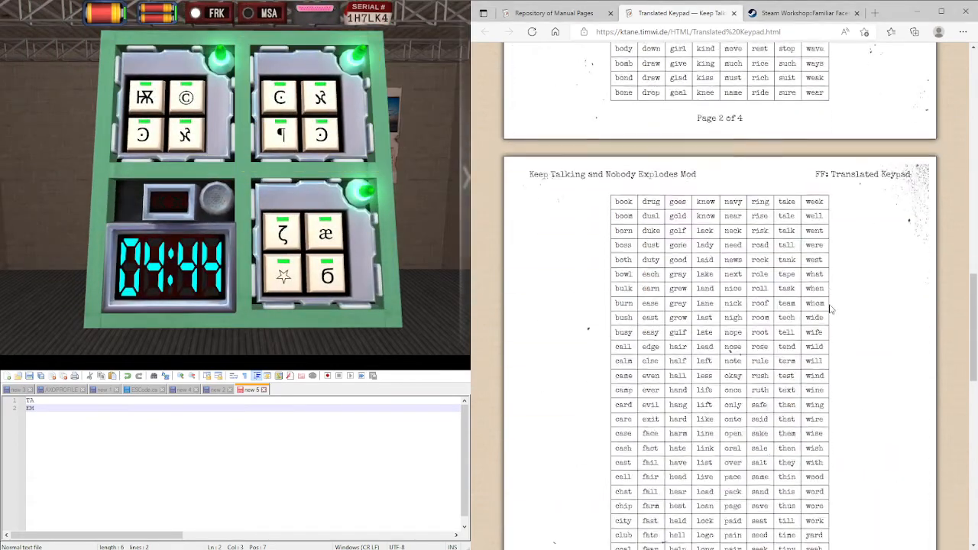
{"action": "scroll", "coordinate": [797, 325], "scroll_direction": "down", "scroll_amount": 5}
{"action": "scroll", "coordinate": [797, 324], "scroll_direction": "down", "scroll_amount": 1}
{"action": "scroll", "coordinate": [798, 324], "scroll_direction": "up", "scroll_amount": 5}
{"action": "scroll", "coordinate": [797, 324], "scroll_direction": "up", "scroll_amount": 5}
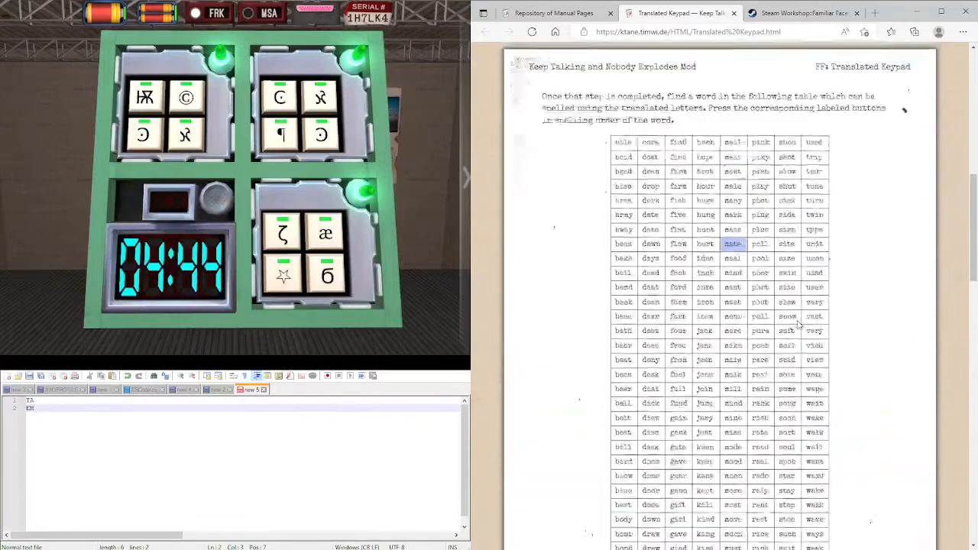
{"action": "scroll", "coordinate": [798, 324], "scroll_direction": "up", "scroll_amount": 5}
{"action": "scroll", "coordinate": [798, 324], "scroll_direction": "up", "scroll_amount": 2}
{"action": "scroll", "coordinate": [798, 324], "scroll_direction": "down", "scroll_amount": 3}
{"action": "scroll", "coordinate": [797, 325], "scroll_direction": "down", "scroll_amount": 5}
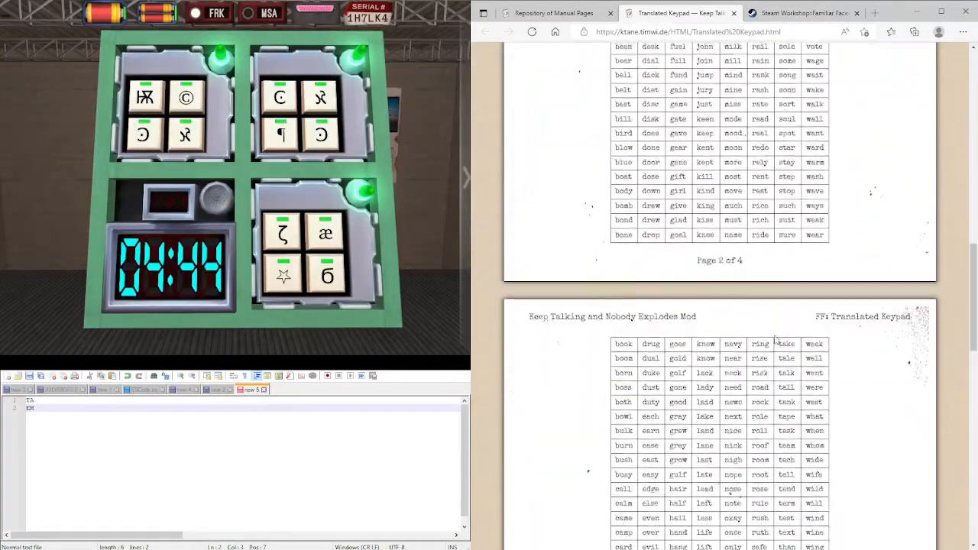
{"action": "scroll", "coordinate": [798, 325], "scroll_direction": "down", "scroll_amount": 2}
{"action": "scroll", "coordinate": [798, 321], "scroll_direction": "down", "scroll_amount": 1}
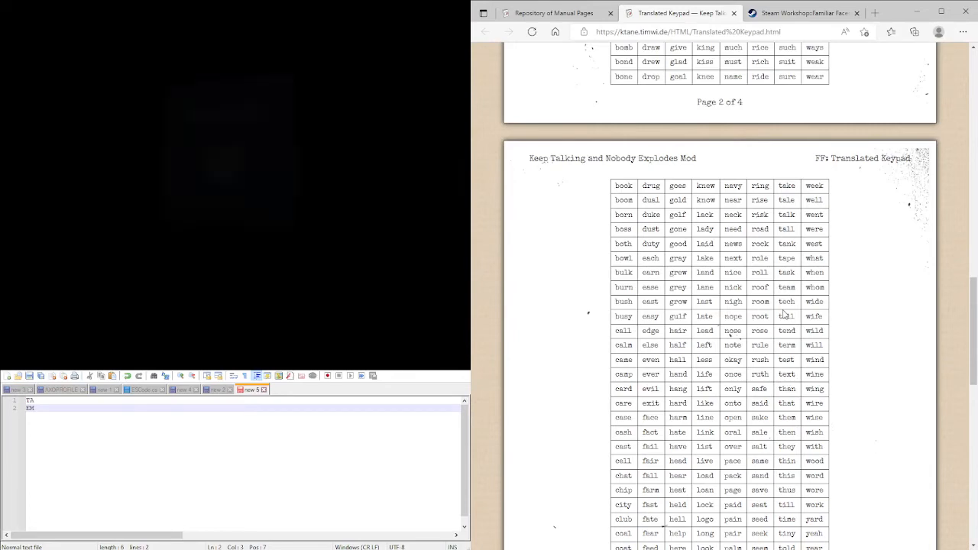
{"action": "scroll", "coordinate": [786, 313], "scroll_direction": "up", "scroll_amount": 2}
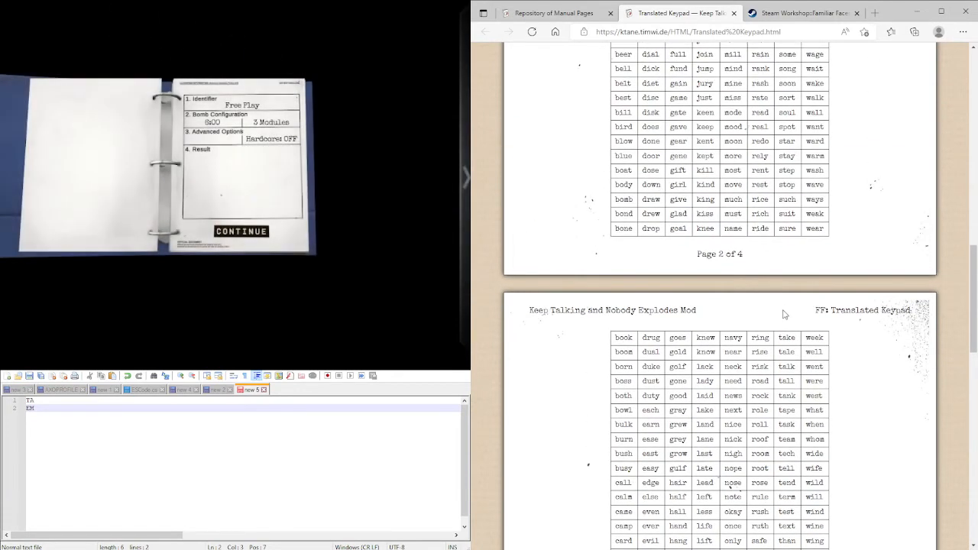
Reveal the DEFUSED result with 04:44 left and view the Familiar Faces workshop screenshot.
{"action": "left_click", "coordinate": [288, 191]}
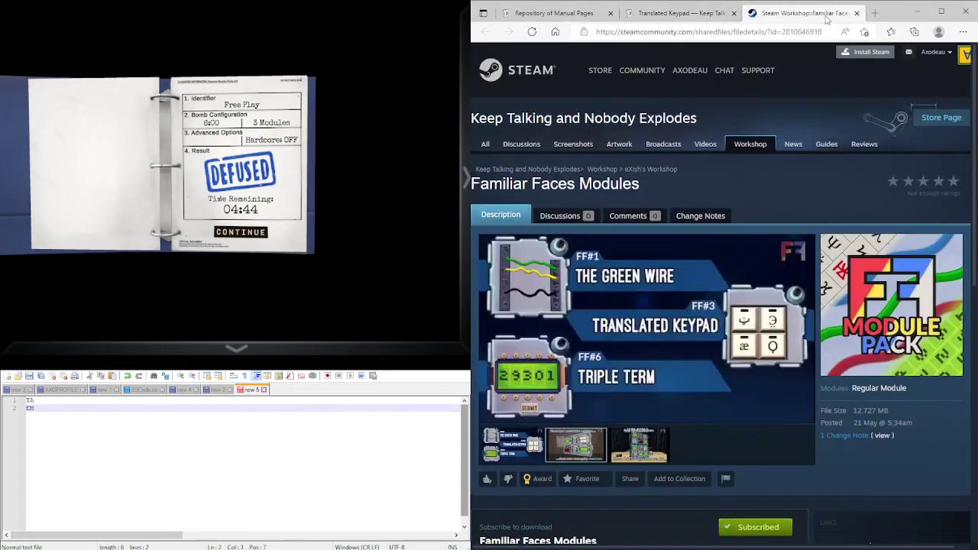
{"action": "left_click", "coordinate": [802, 13]}
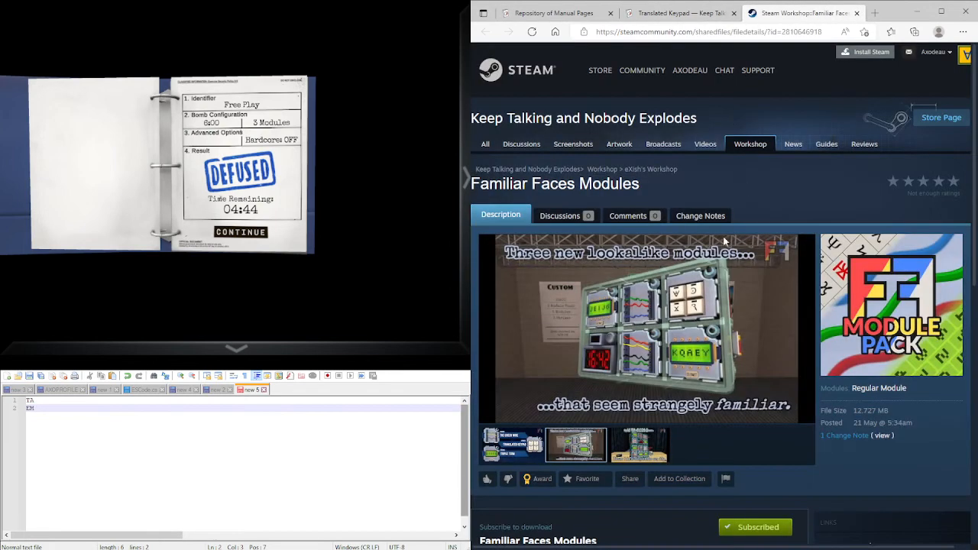
{"action": "left_click", "coordinate": [654, 313]}
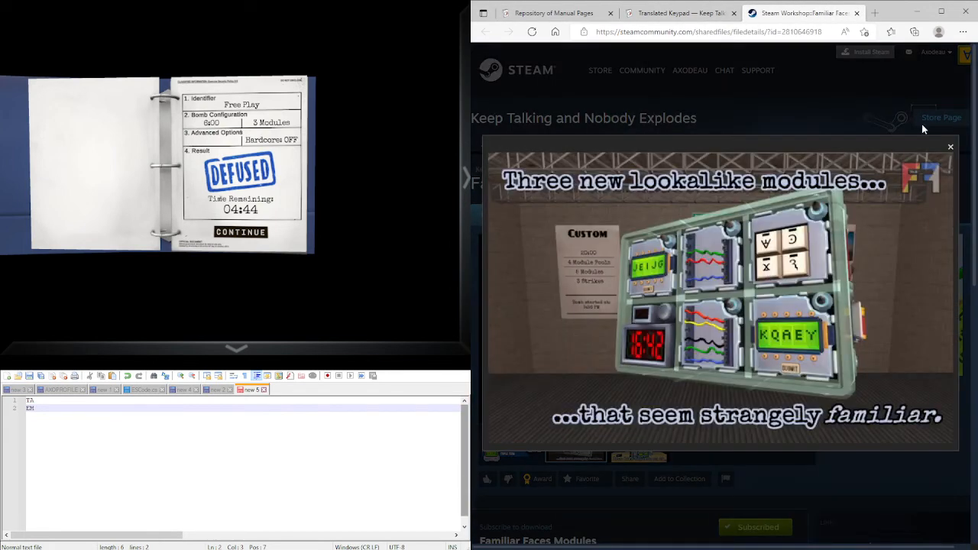
{"action": "left_click", "coordinate": [947, 143]}
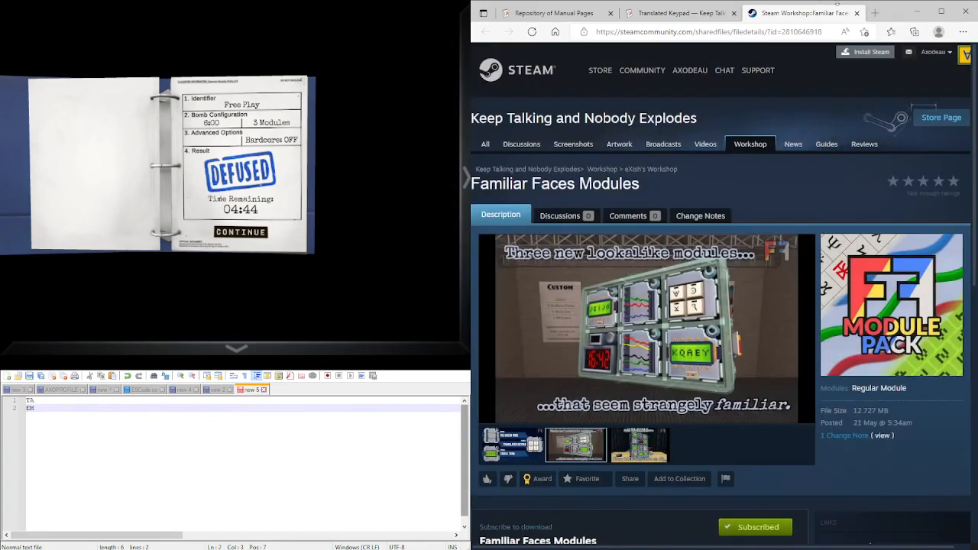
{"action": "left_click", "coordinate": [856, 13]}
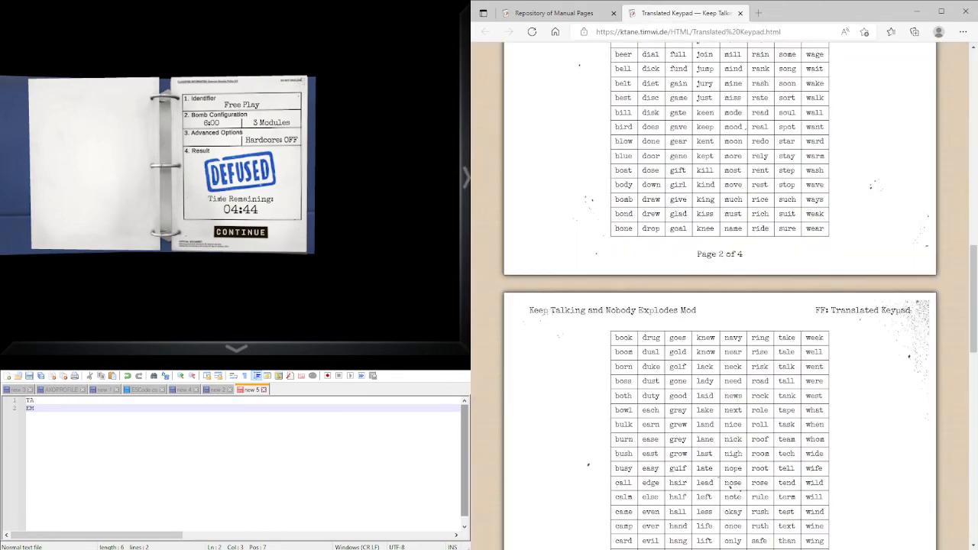
{"action": "key", "text": "alt+Tab"}
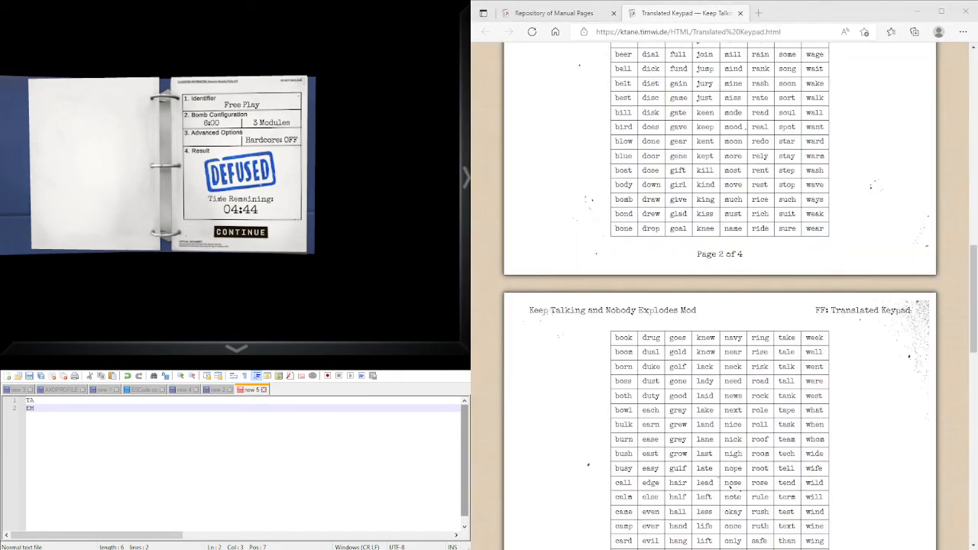